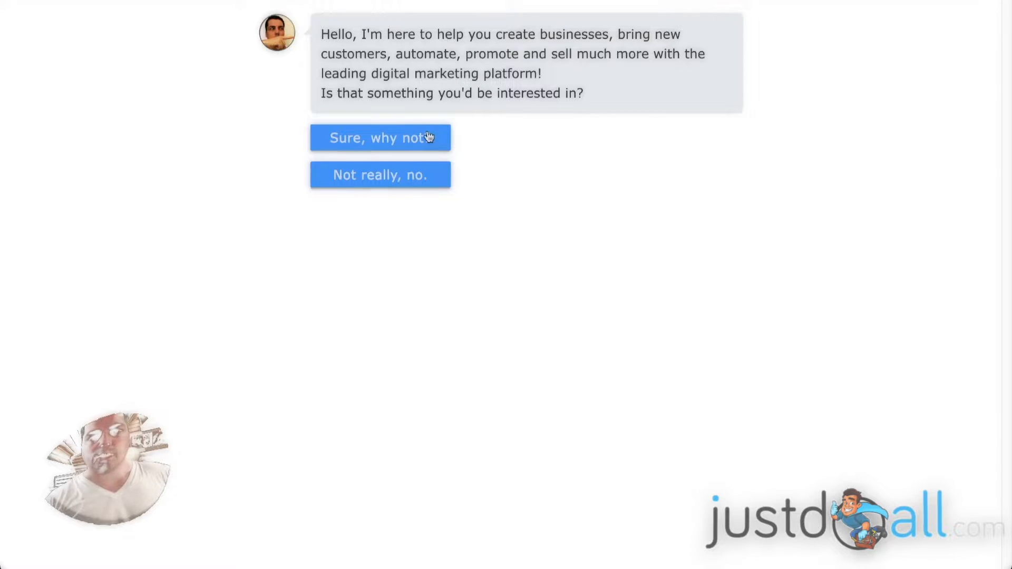
- Accept the chatbot's offer with "Sure, why not?" and submit a test first name
{"action": "left_click", "coordinate": [397, 139]}
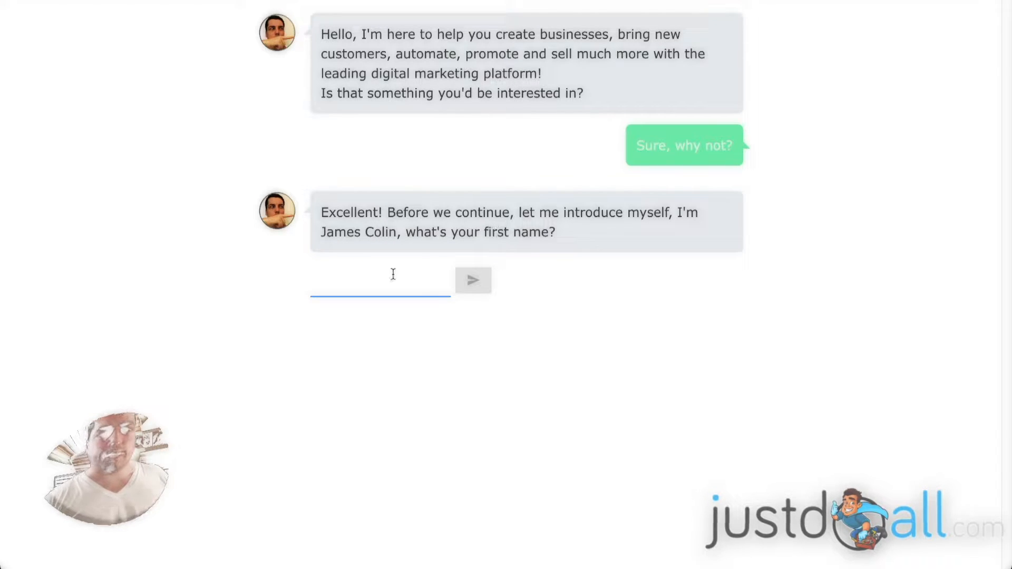
{"action": "type", "text": "joh"}
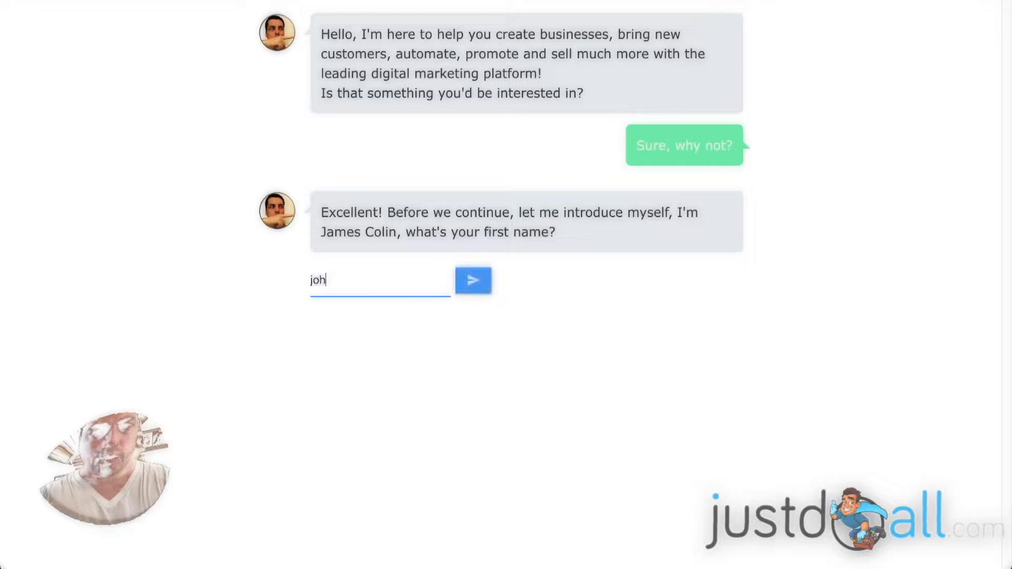
{"action": "type", "text": "ntest"}
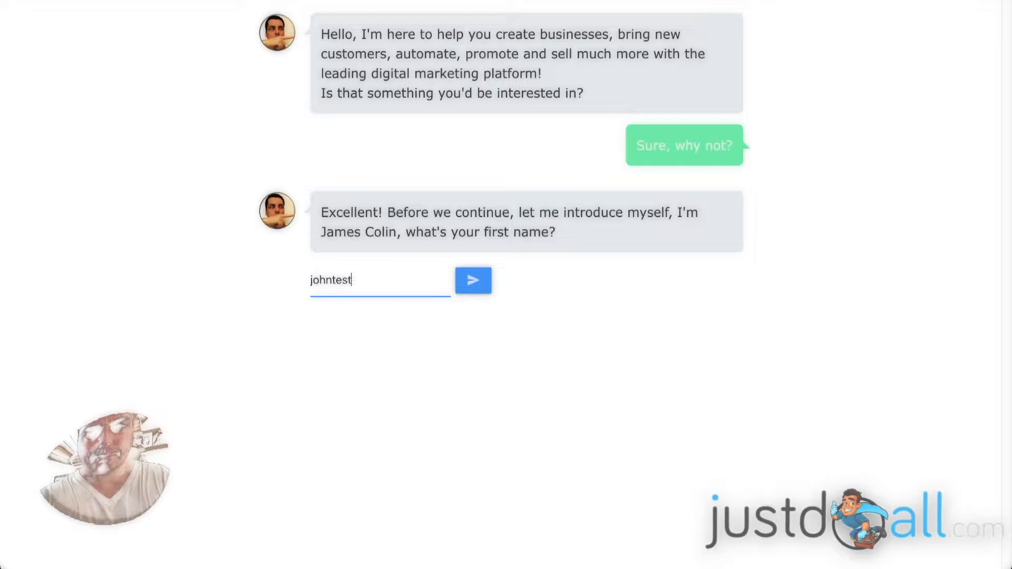
{"action": "left_click", "coordinate": [476, 278]}
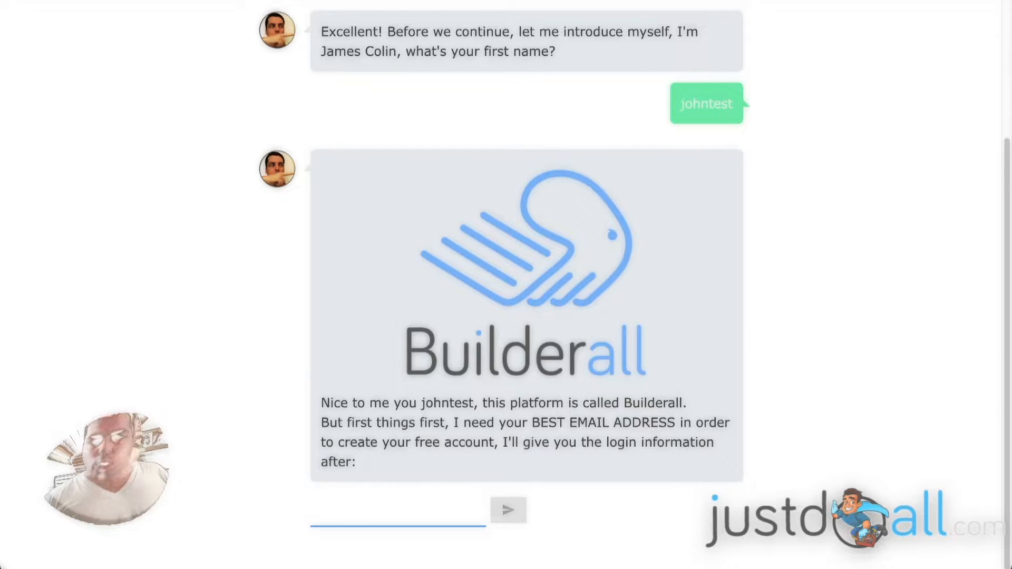
- Submit the test e-mail address to the chatbot and review the whole conversation
{"action": "left_click", "coordinate": [389, 508]}
{"action": "key", "text": "ctrl+v"}
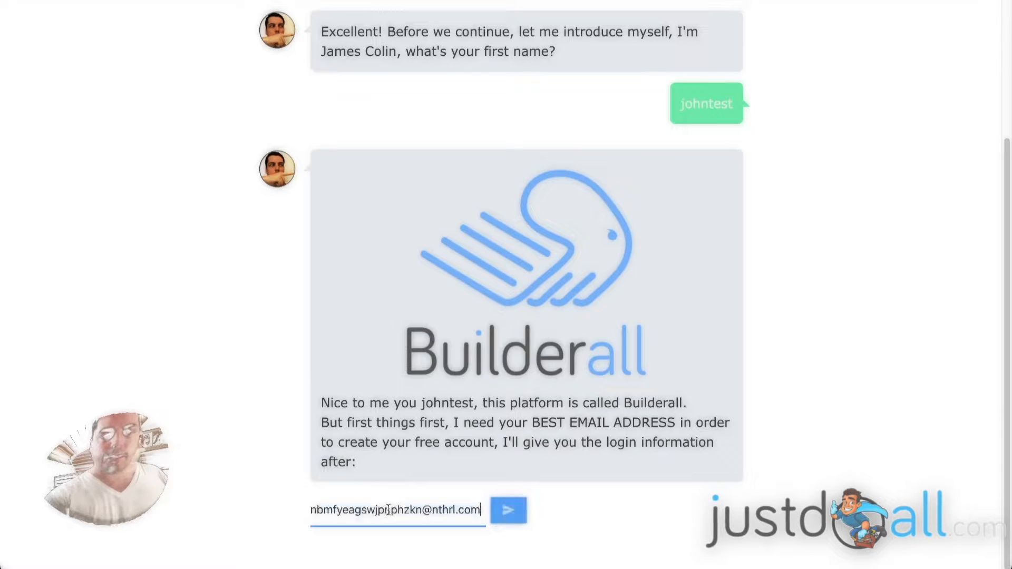
{"action": "left_click", "coordinate": [513, 509]}
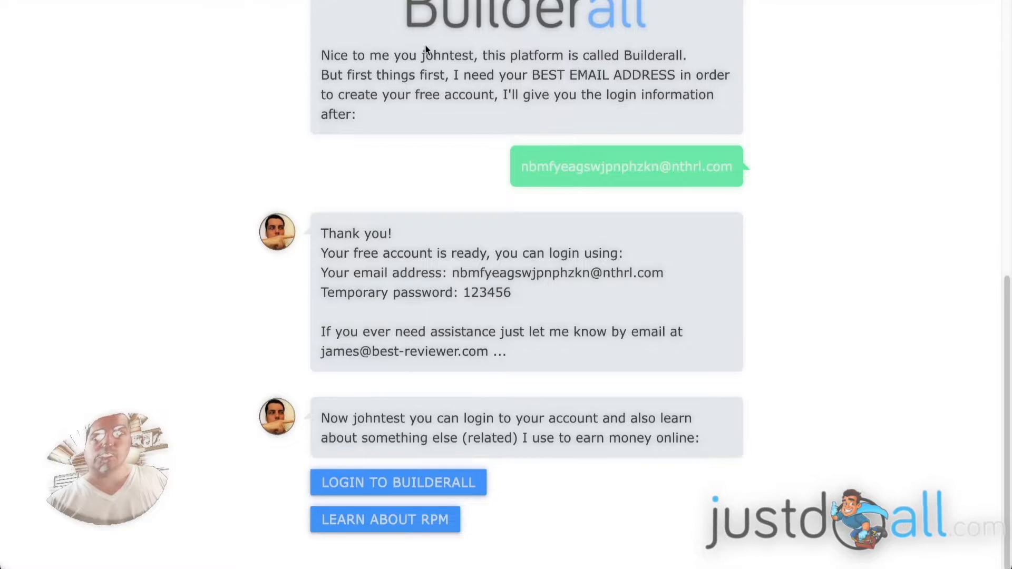
{"action": "scroll", "coordinate": [576, 221], "scroll_direction": "up", "scroll_amount": 10}
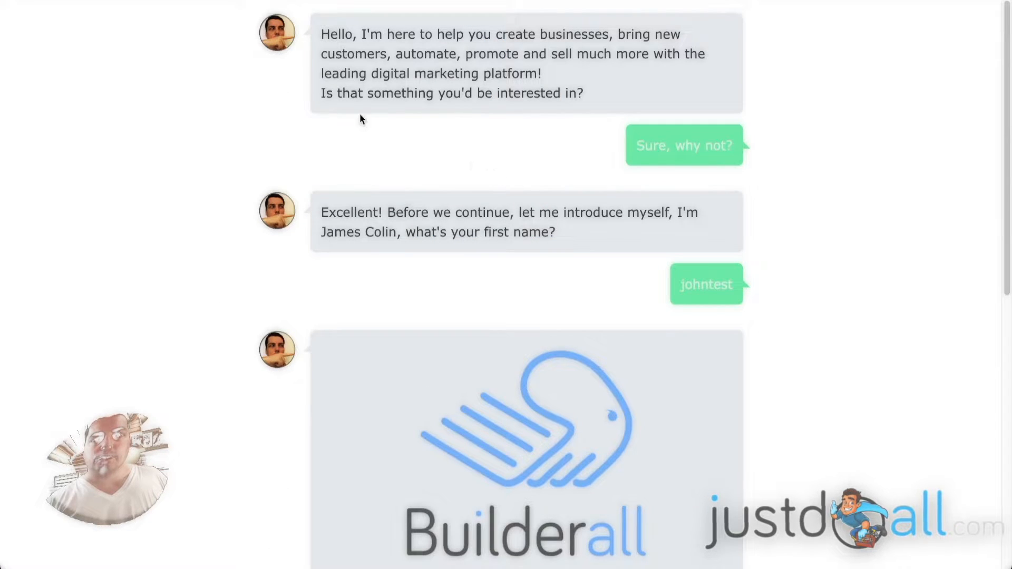
{"action": "scroll", "coordinate": [522, 174], "scroll_direction": "down", "scroll_amount": 10}
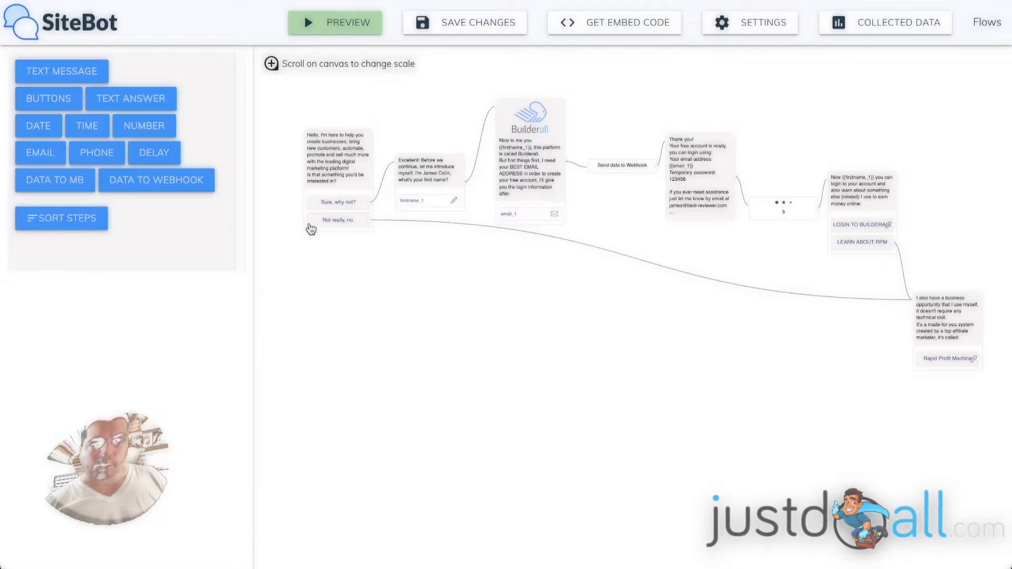
- Examine the chatbot flow in the SiteBot editor from the welcome message through to the Rapid Profit Machine message and back
{"action": "scroll", "coordinate": [332, 169], "scroll_direction": "up", "scroll_amount": 3}
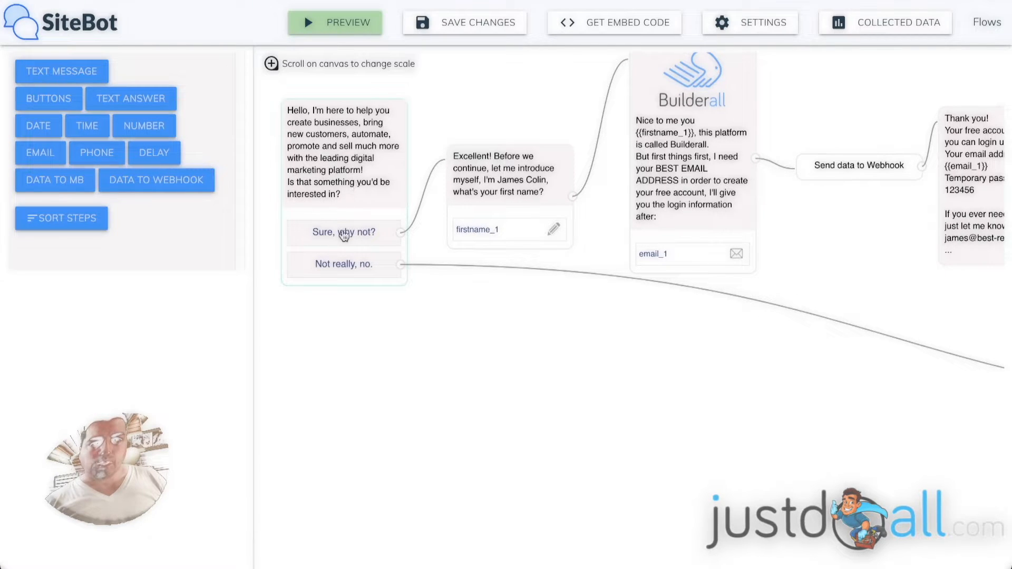
{"action": "left_click_drag", "start_coordinate": [844, 417], "coordinate": [288, 293]}
{"action": "left_click_drag", "start_coordinate": [683, 321], "coordinate": [552, 314]}
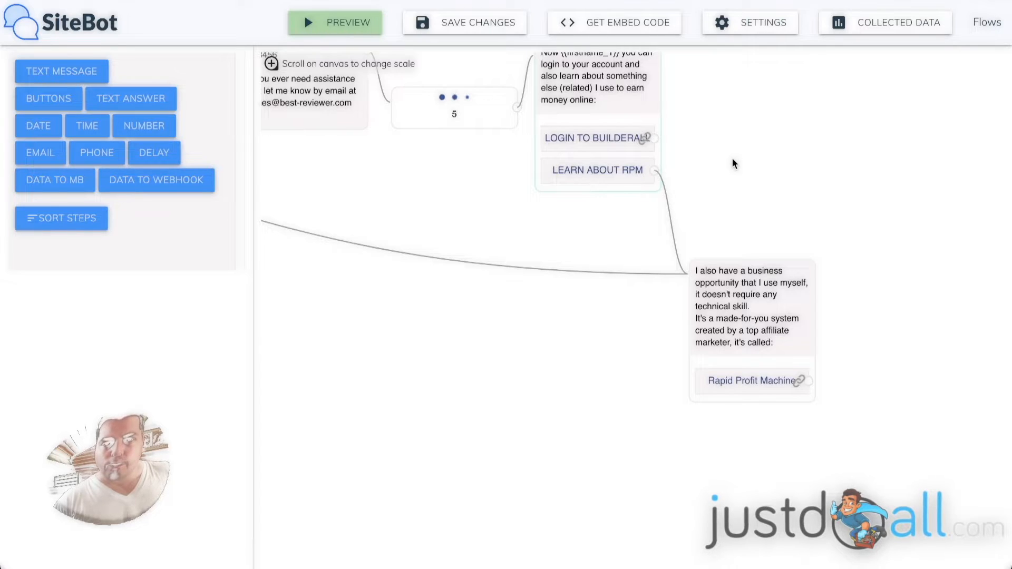
{"action": "left_click_drag", "start_coordinate": [734, 150], "coordinate": [726, 227]}
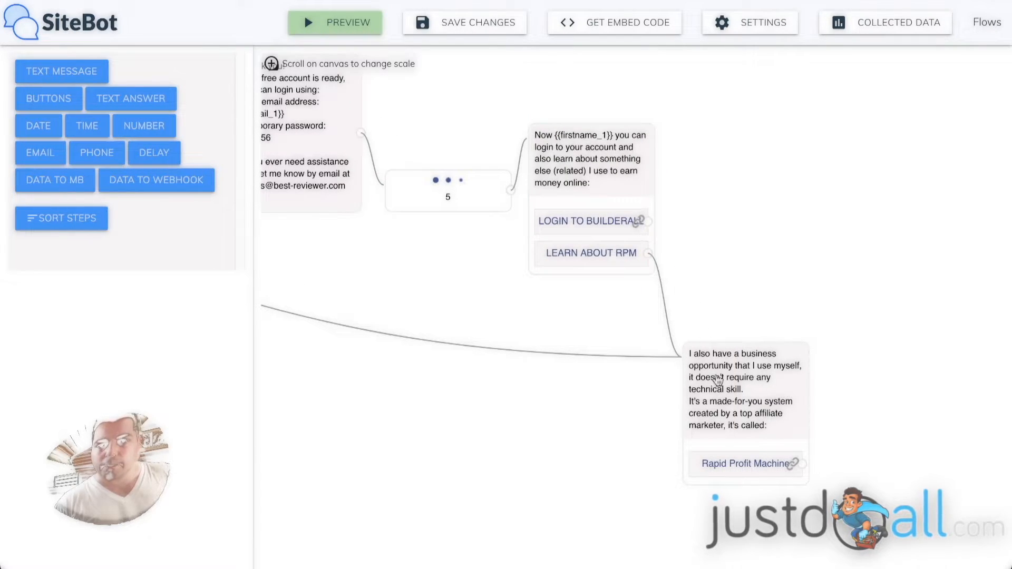
{"action": "left_click_drag", "start_coordinate": [418, 406], "coordinate": [639, 429]}
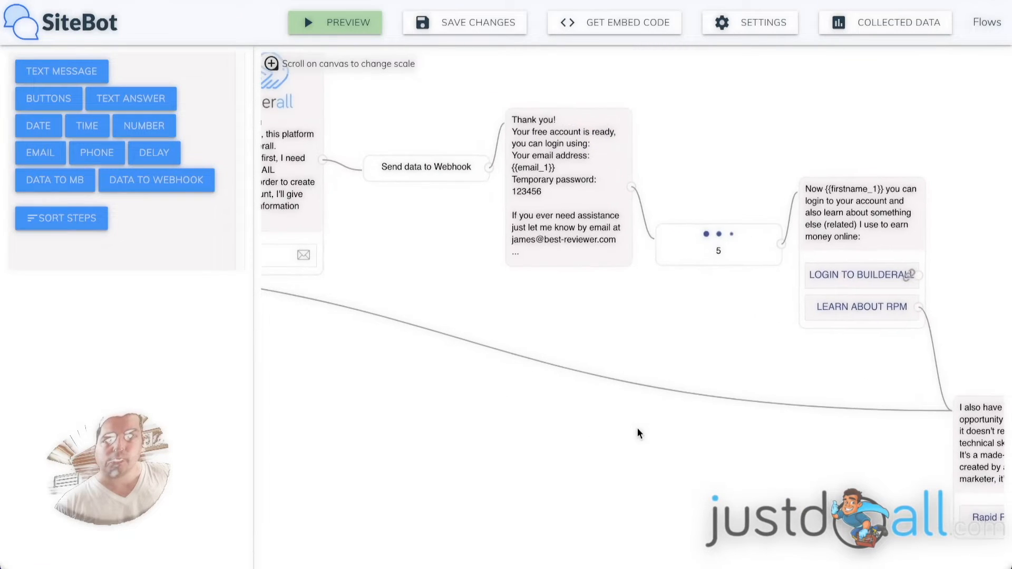
{"action": "left_click_drag", "start_coordinate": [387, 395], "coordinate": [847, 468]}
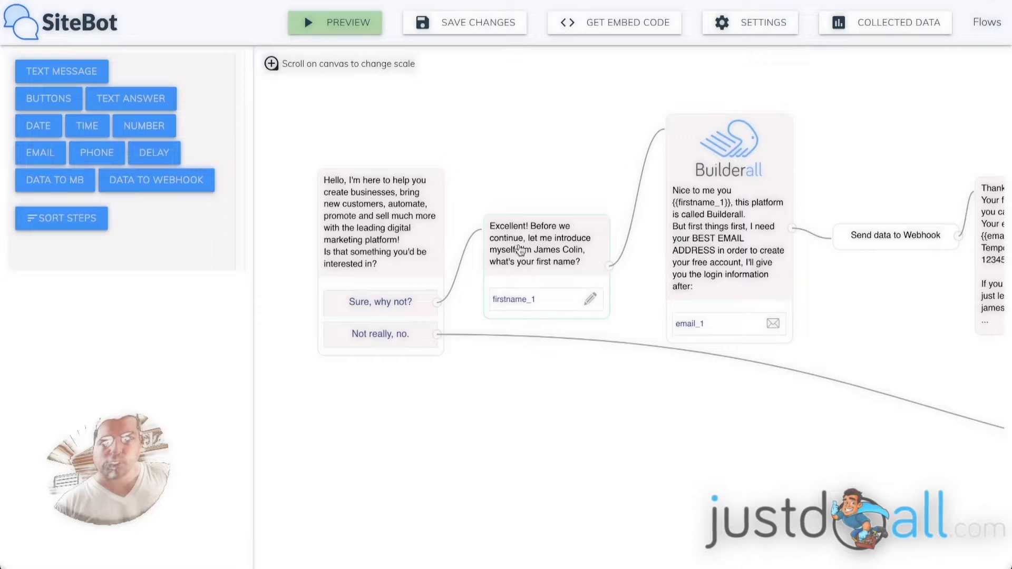
{"action": "left_click_drag", "start_coordinate": [619, 397], "coordinate": [583, 343]}
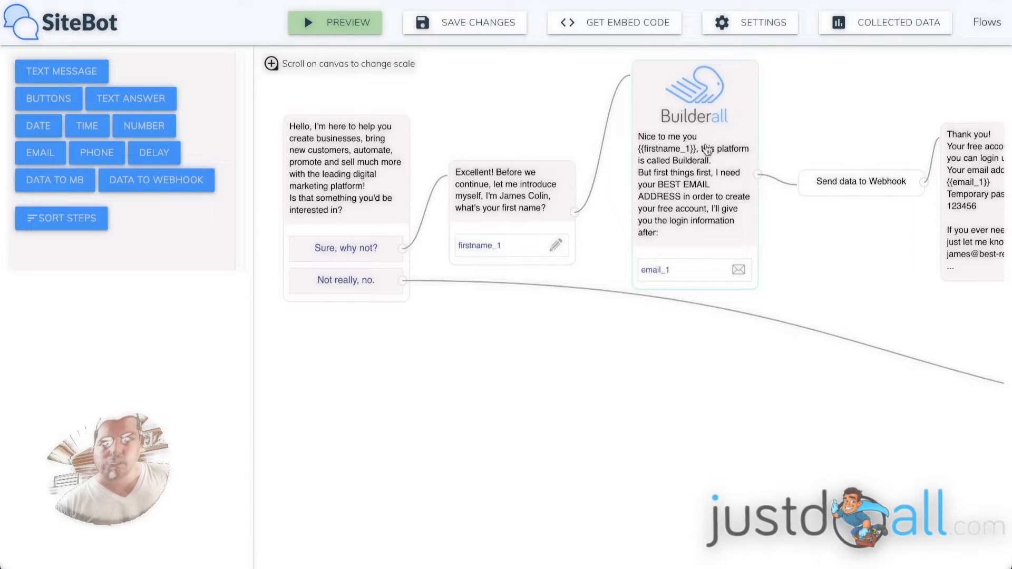
- Correct the greeting in the Builderall email question to read "Nice to meet you {{firstname_1}}"
{"action": "left_click", "coordinate": [690, 155]}
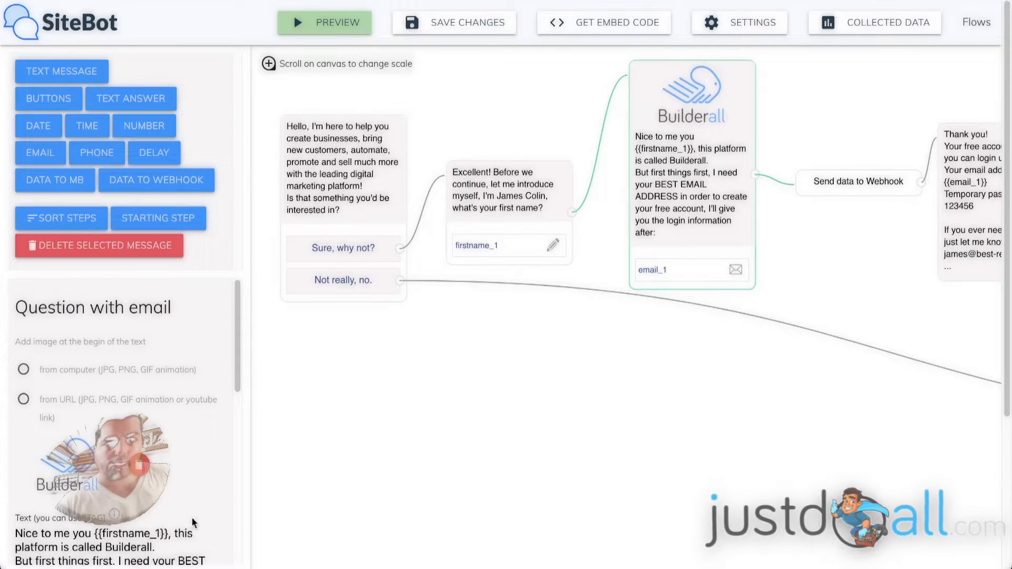
{"action": "left_click", "coordinate": [70, 534]}
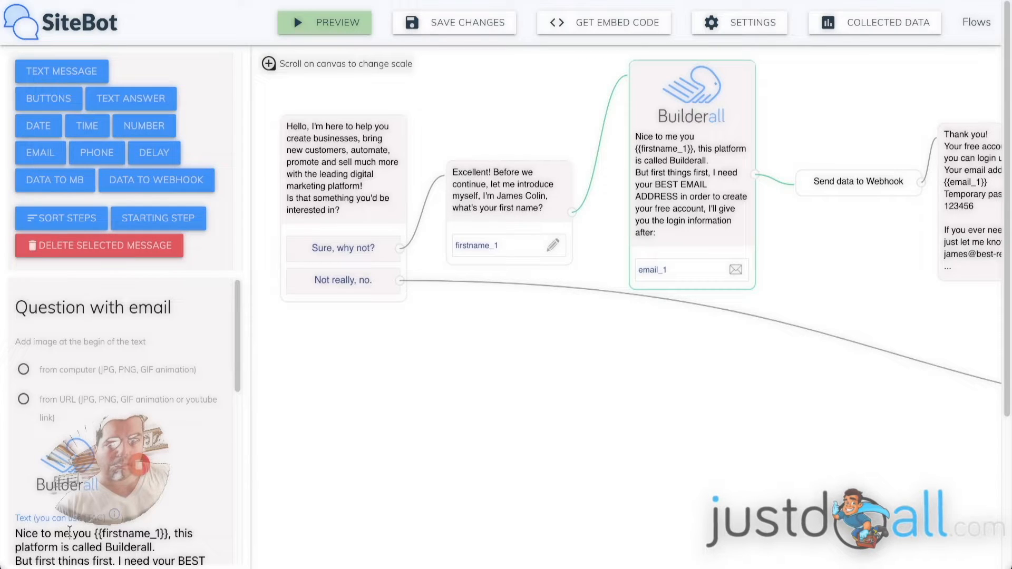
{"action": "type", "text": "et"}
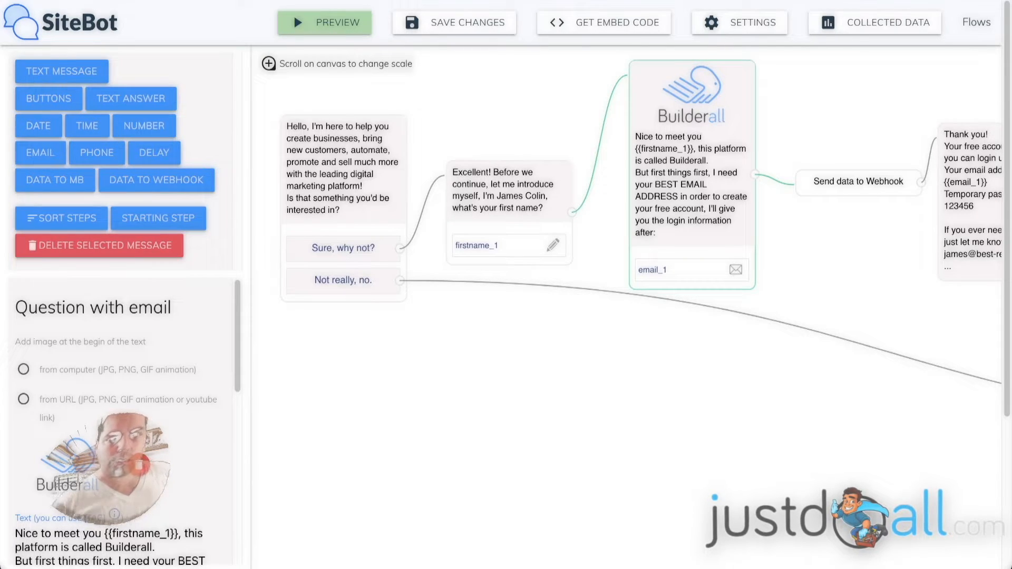
{"action": "left_click", "coordinate": [414, 395]}
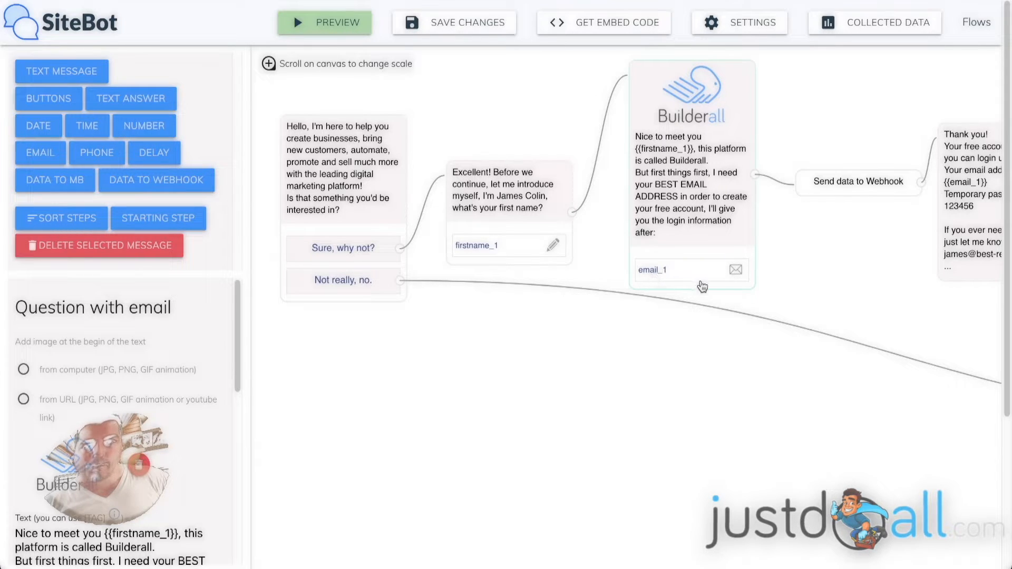
- Review the flow's remaining messages, and inspect the method, URL and fields of the Send data to Webhook step
{"action": "left_click_drag", "start_coordinate": [873, 243], "coordinate": [592, 234]}
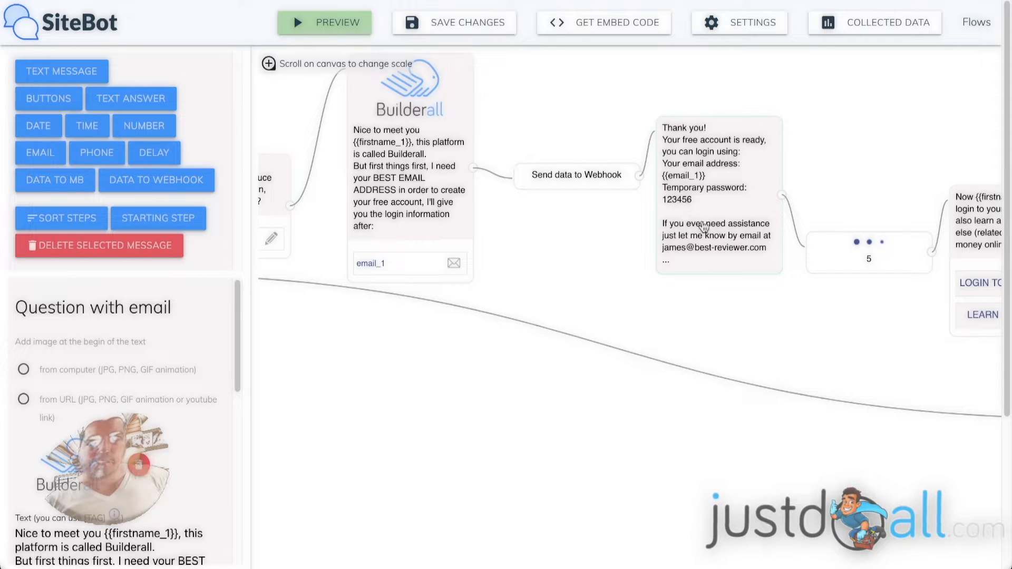
{"action": "left_click_drag", "start_coordinate": [879, 341], "coordinate": [588, 318]}
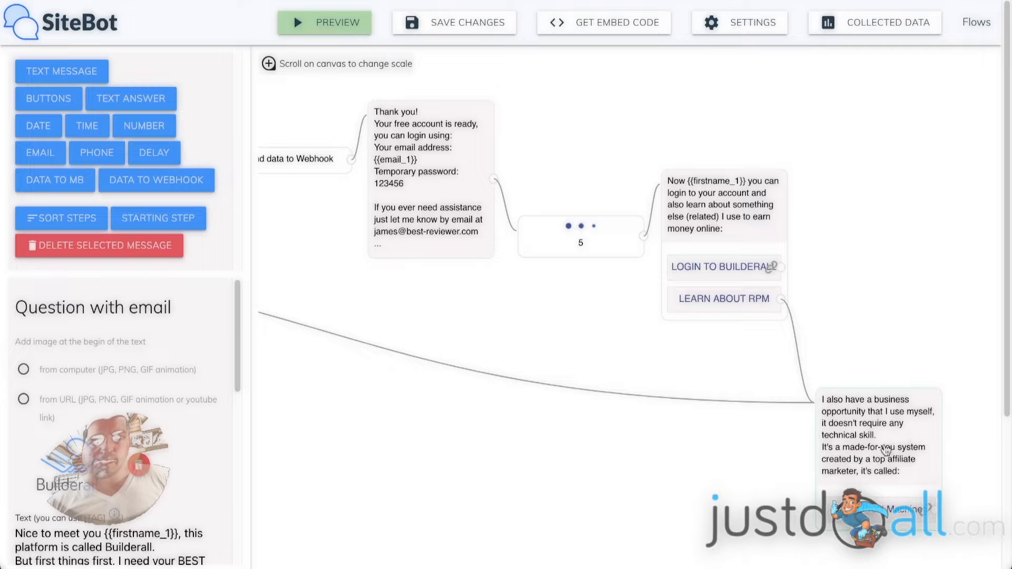
{"action": "left_click_drag", "start_coordinate": [354, 323], "coordinate": [597, 365]}
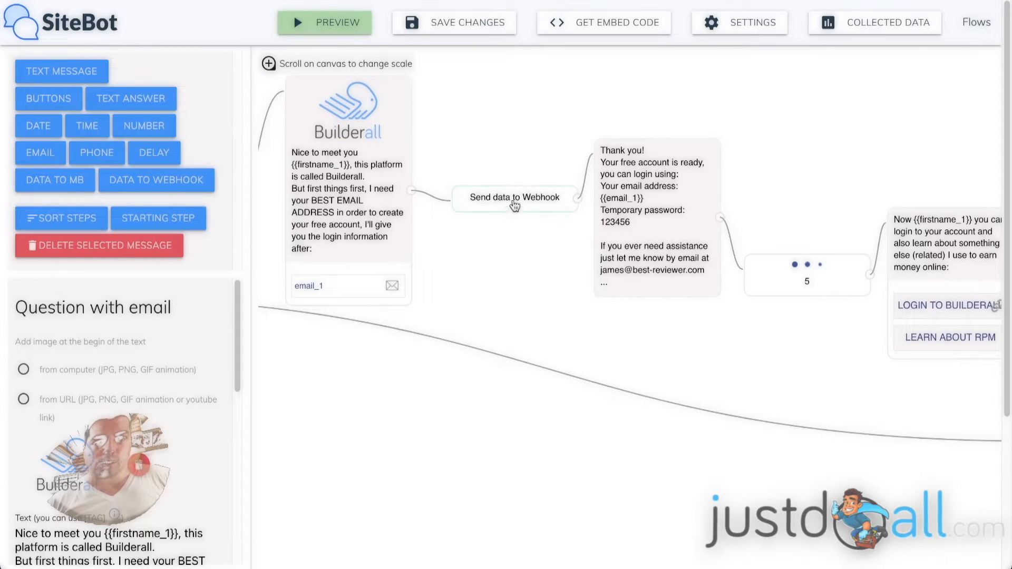
{"action": "left_click", "coordinate": [515, 204]}
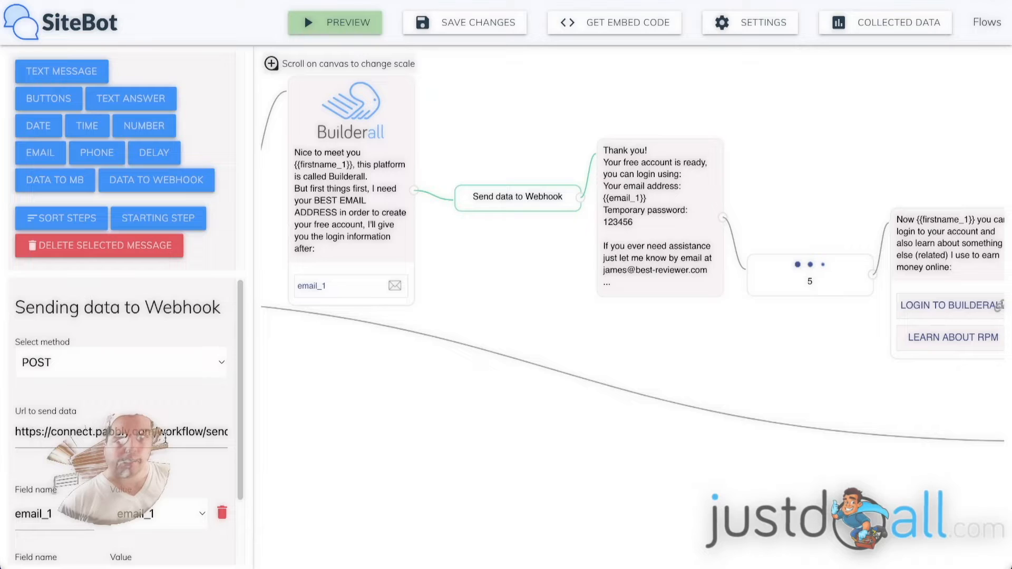
{"action": "scroll", "coordinate": [235, 459], "scroll_direction": "down", "scroll_amount": 2}
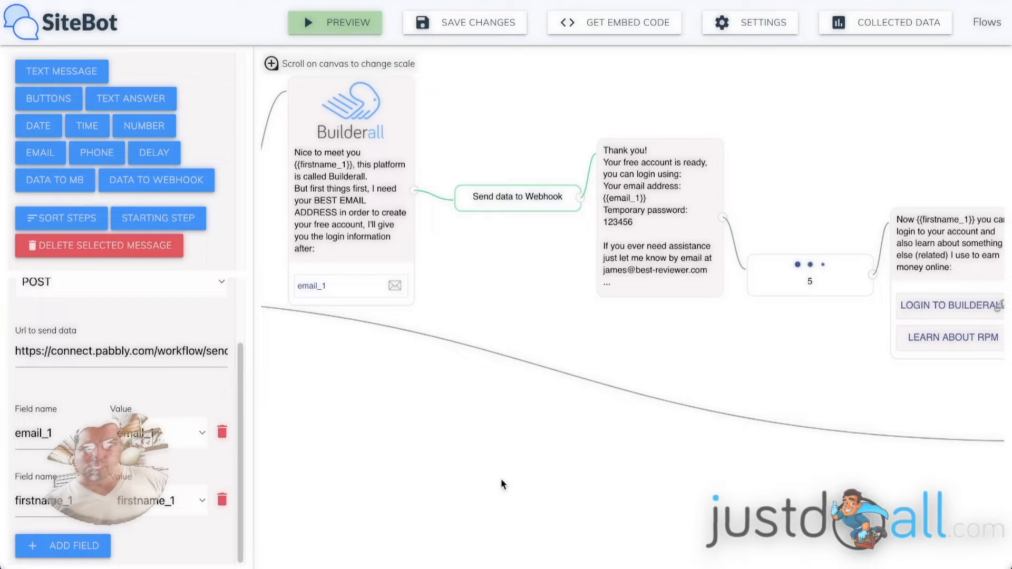
- Switch to the Pabbly Connect workflow in Firefox and view the webhook URL of the Capture Webhook trigger
{"action": "mouse_move", "coordinate": [570, 545]}
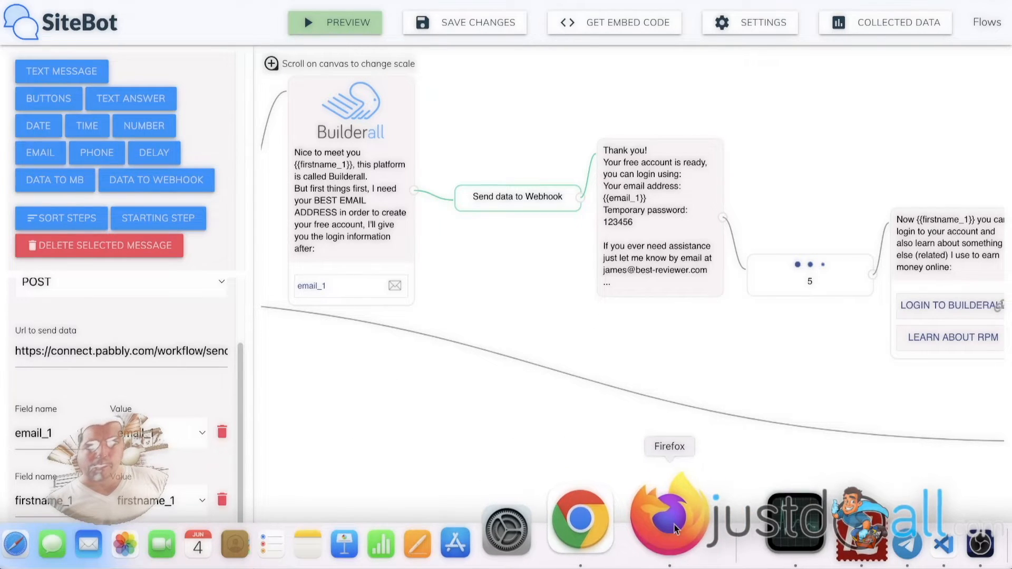
{"action": "left_click", "coordinate": [675, 529]}
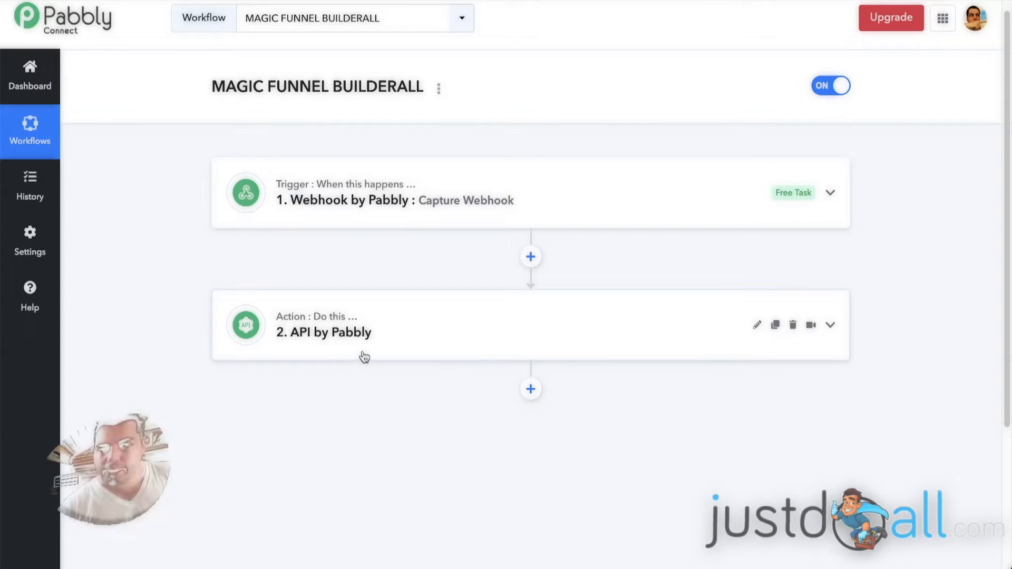
{"action": "left_click", "coordinate": [557, 189]}
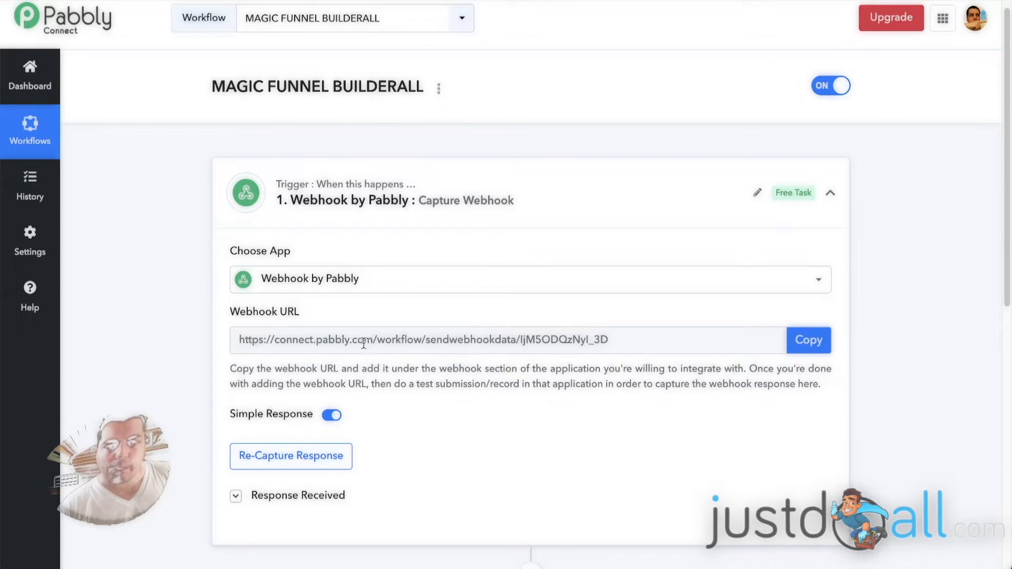
{"action": "left_click", "coordinate": [527, 187]}
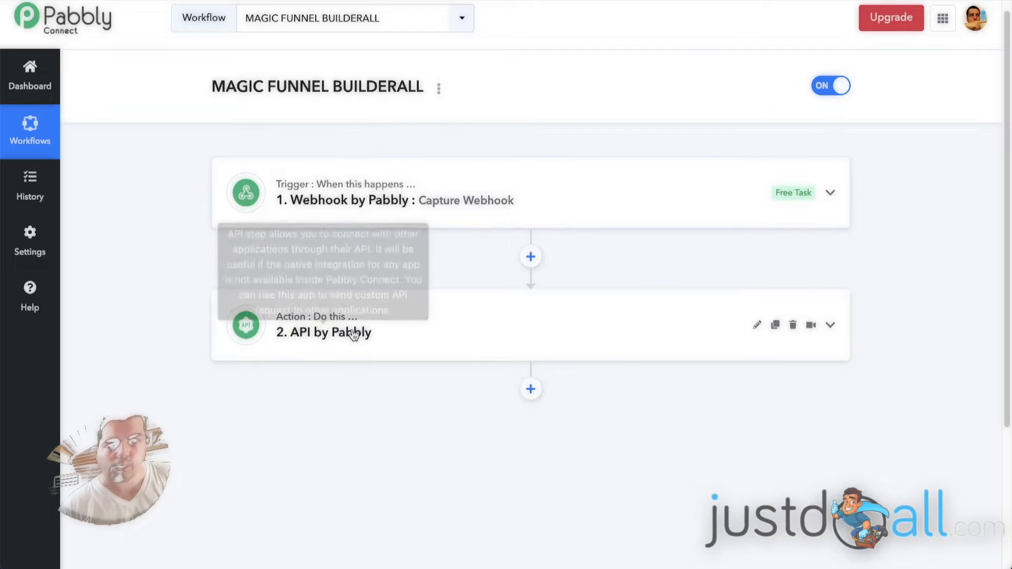
- Open the API by Pabbly action and examine its action event and API endpoint URL
{"action": "left_click", "coordinate": [423, 322]}
{"action": "scroll", "coordinate": [157, 292], "scroll_direction": "down", "scroll_amount": 3}
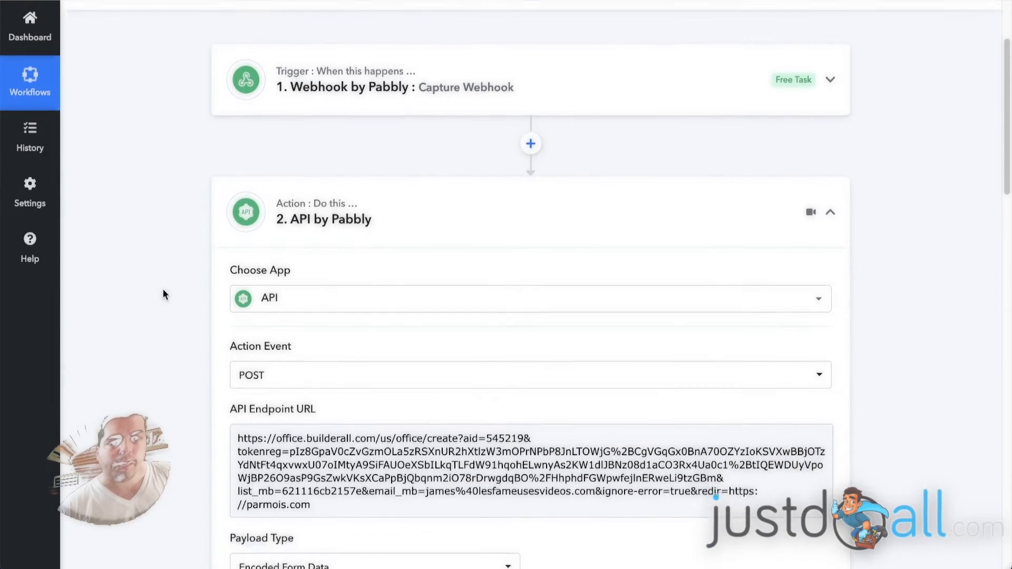
{"action": "scroll", "coordinate": [174, 285], "scroll_direction": "down", "scroll_amount": 2}
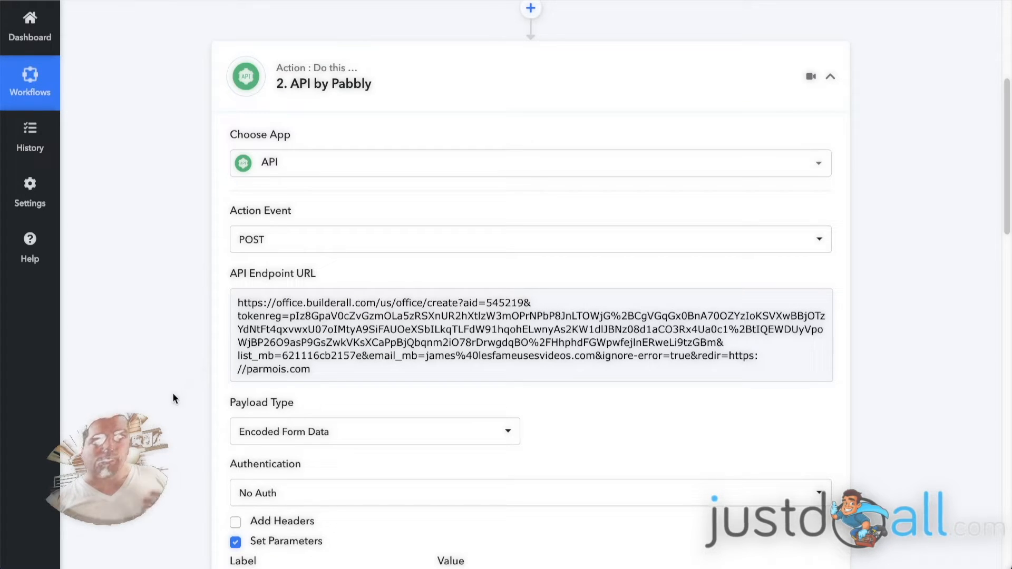
{"action": "left_click", "coordinate": [236, 302]}
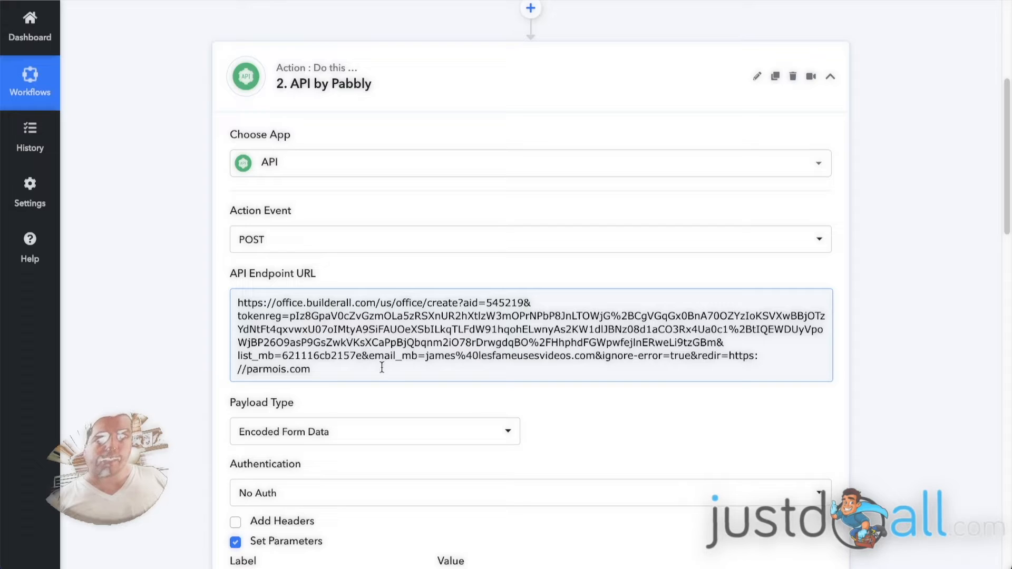
{"action": "left_click", "coordinate": [170, 316]}
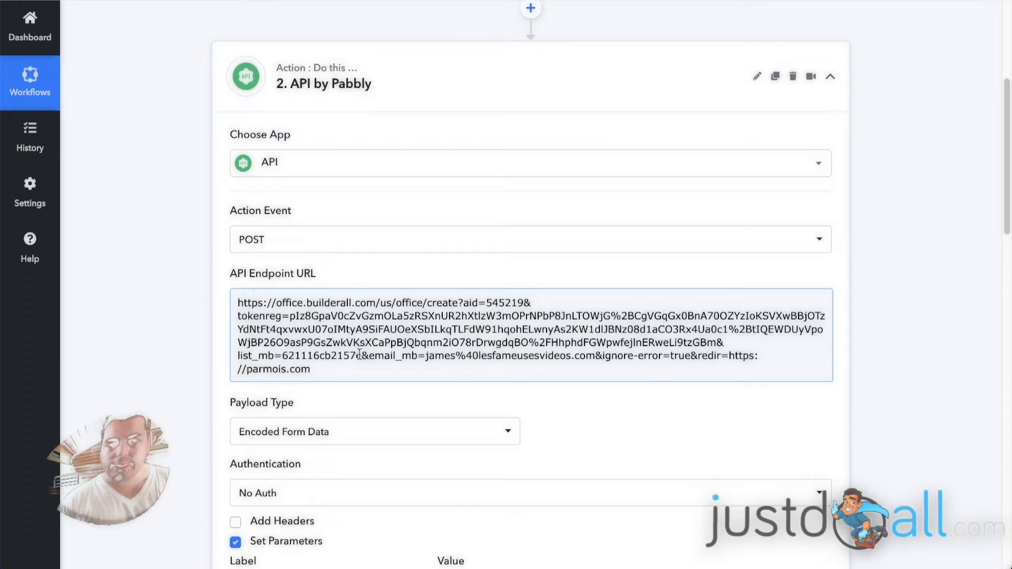
{"action": "left_click", "coordinate": [204, 306]}
{"action": "scroll", "coordinate": [181, 313], "scroll_direction": "down", "scroll_amount": 4}
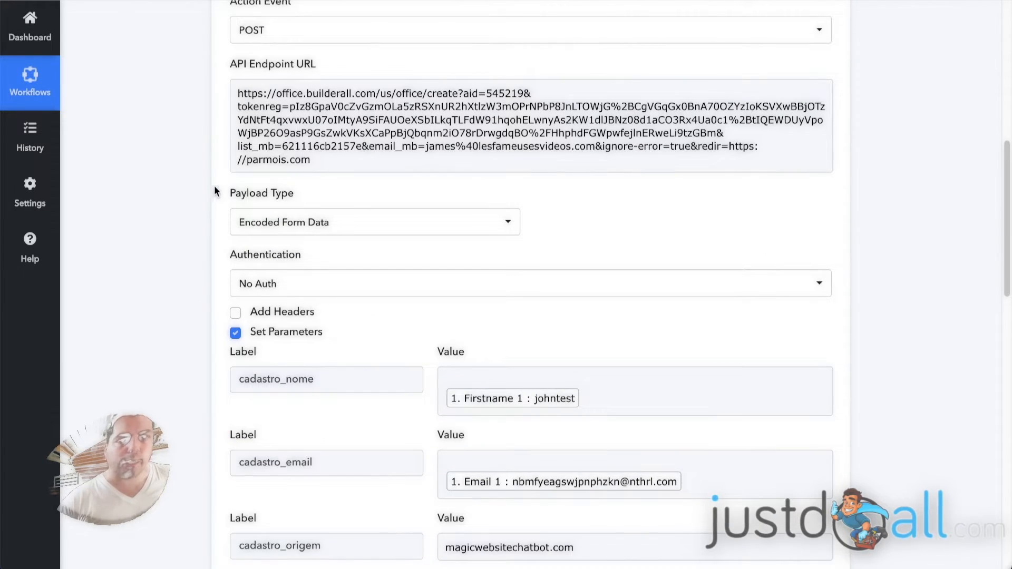
- View the API action's payload type options and review its authentication and parameter labels and values
{"action": "left_click", "coordinate": [359, 229]}
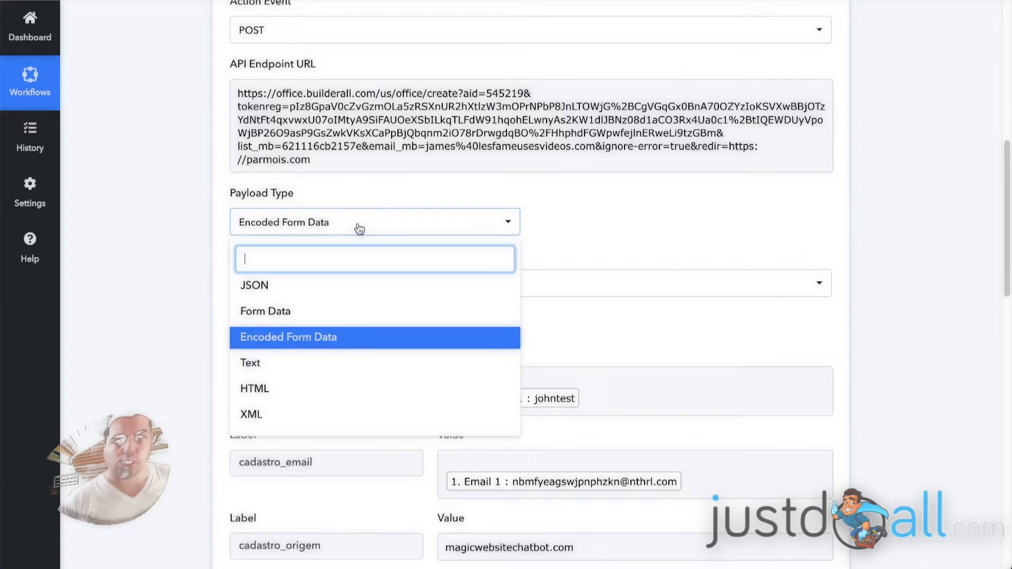
{"action": "left_click", "coordinate": [174, 242]}
{"action": "scroll", "coordinate": [184, 275], "scroll_direction": "down", "scroll_amount": 3}
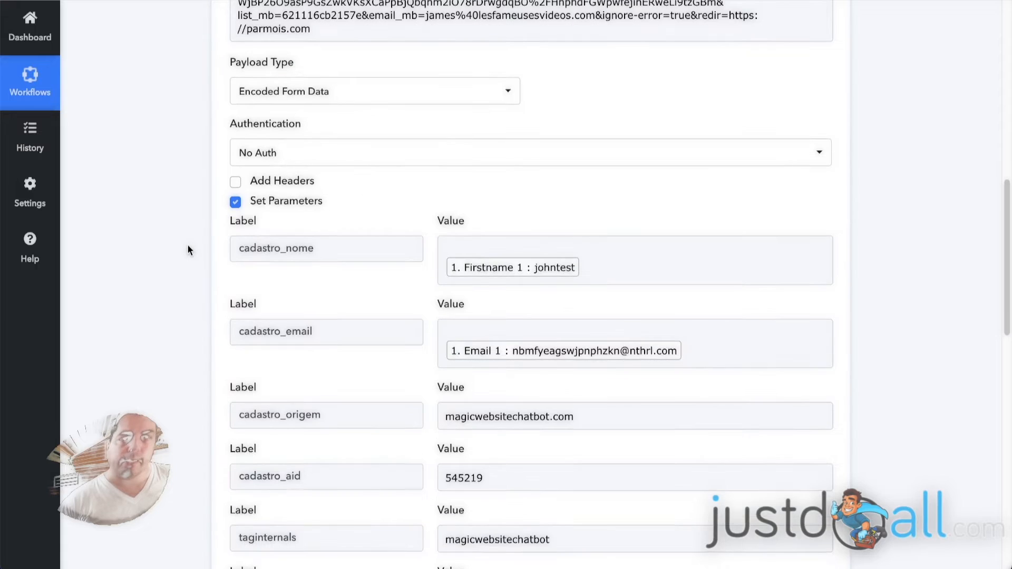
{"action": "scroll", "coordinate": [198, 238], "scroll_direction": "down", "scroll_amount": 1}
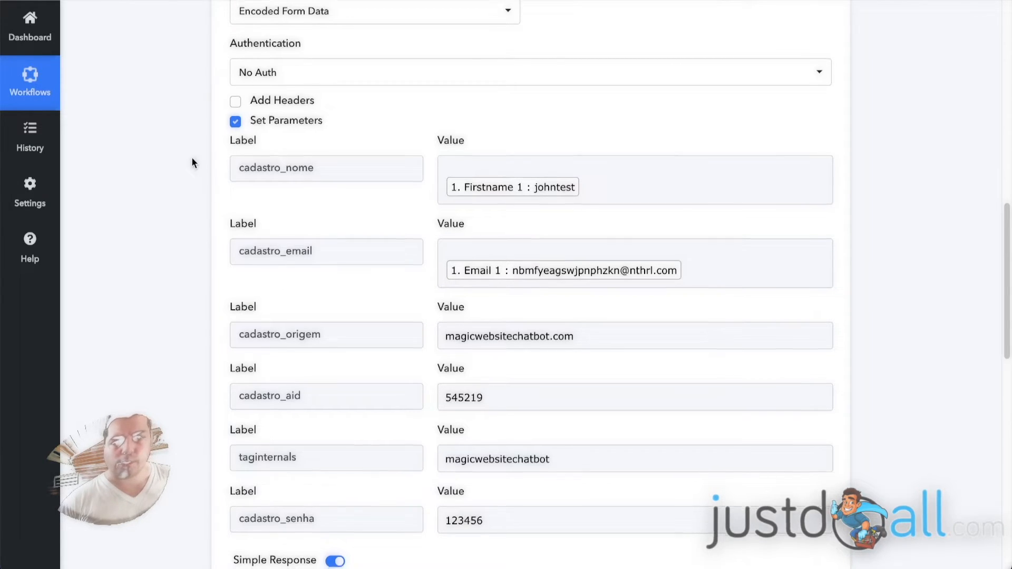
- Examine how the cadastro_nome and cadastro_email parameters of the API action are mapped to the webhook's first name and email
{"action": "scroll", "coordinate": [191, 156], "scroll_direction": "down", "scroll_amount": 1}
{"action": "scroll", "coordinate": [191, 141], "scroll_direction": "down", "scroll_amount": 1}
{"action": "left_click", "coordinate": [299, 92]}
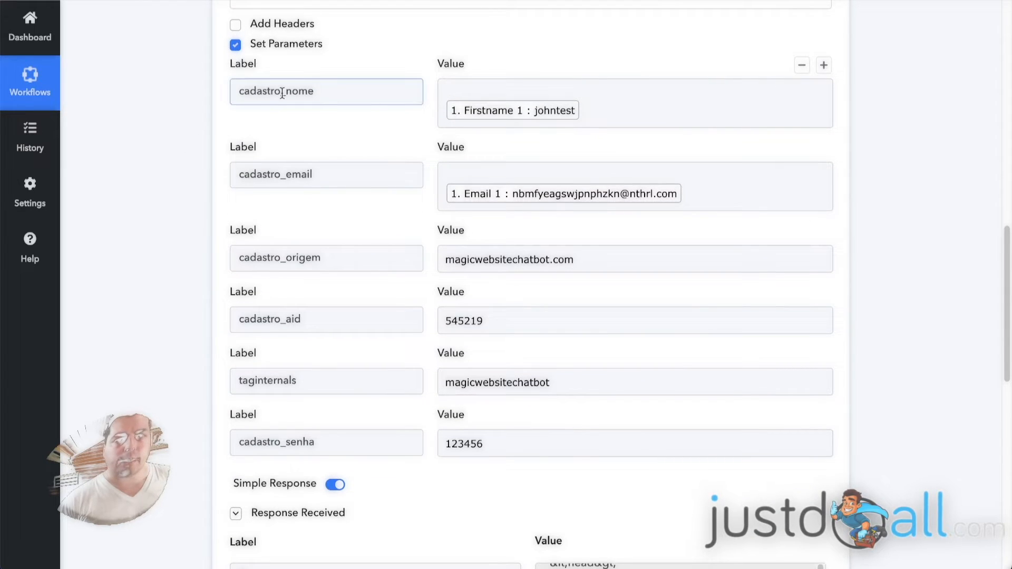
{"action": "left_click", "coordinate": [503, 111]}
{"action": "left_click", "coordinate": [282, 175]}
{"action": "left_click", "coordinate": [586, 194]}
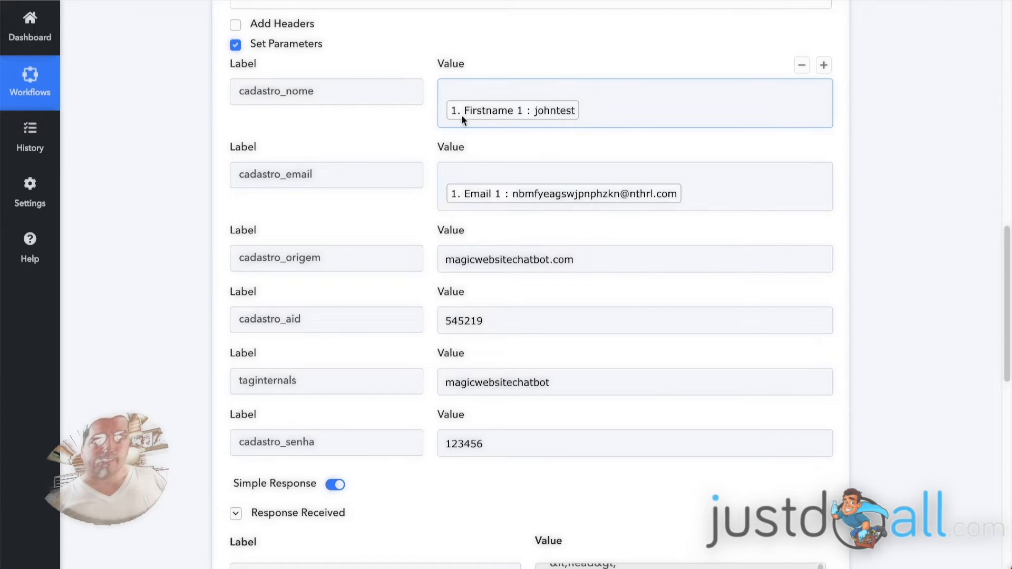
- Return to the Capture Webhook trigger and expand its received response to view the captured email and first name fields
{"action": "scroll", "coordinate": [133, 160], "scroll_direction": "up", "scroll_amount": 6}
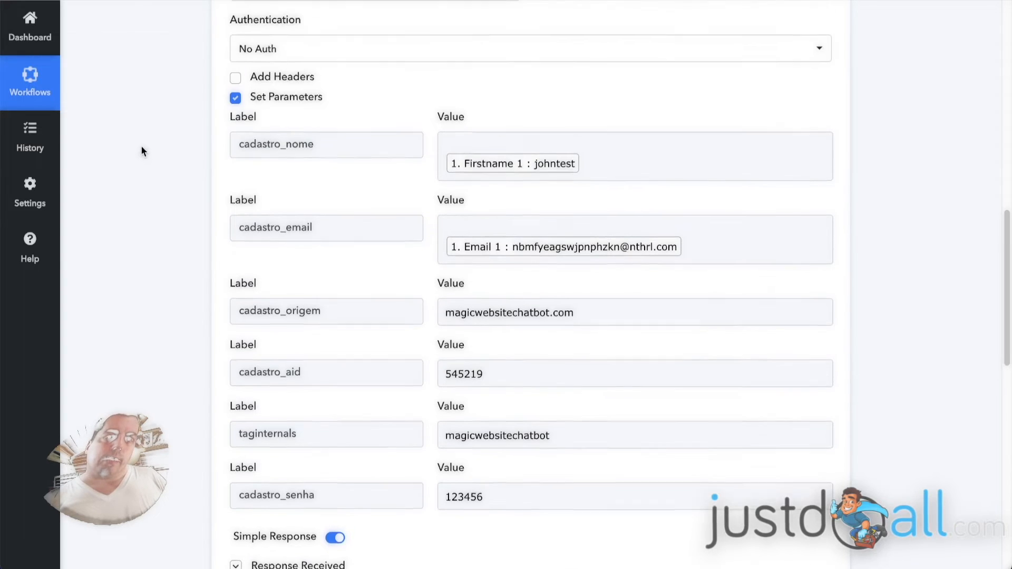
{"action": "scroll", "coordinate": [187, 180], "scroll_direction": "up", "scroll_amount": 7}
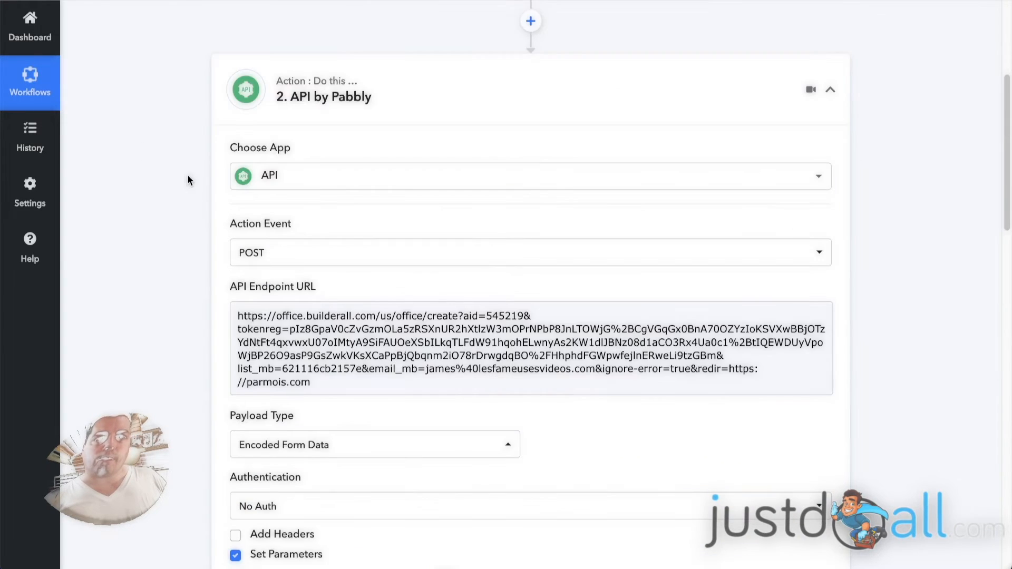
{"action": "left_click", "coordinate": [428, 146]}
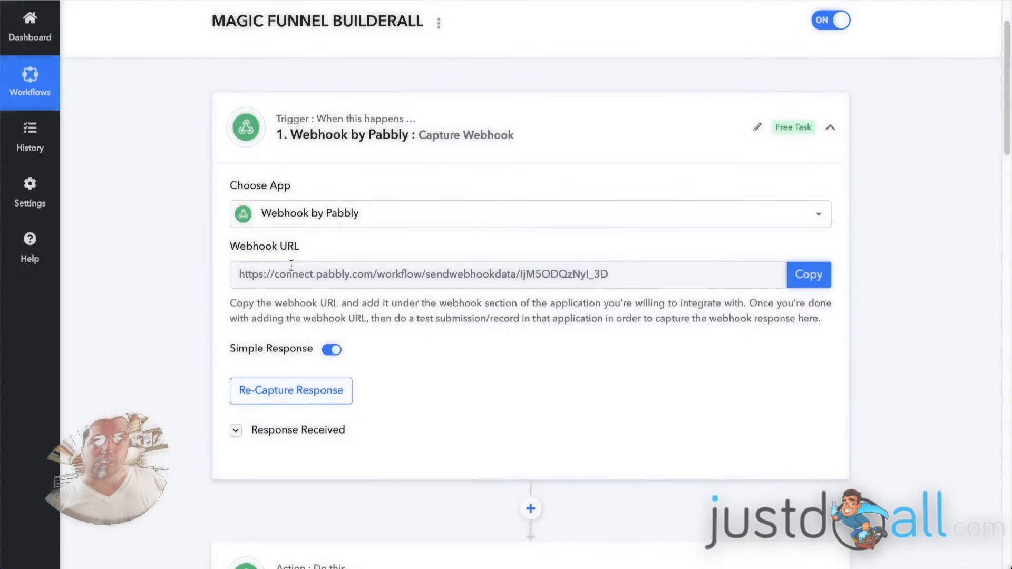
{"action": "scroll", "coordinate": [148, 374], "scroll_direction": "down", "scroll_amount": 2}
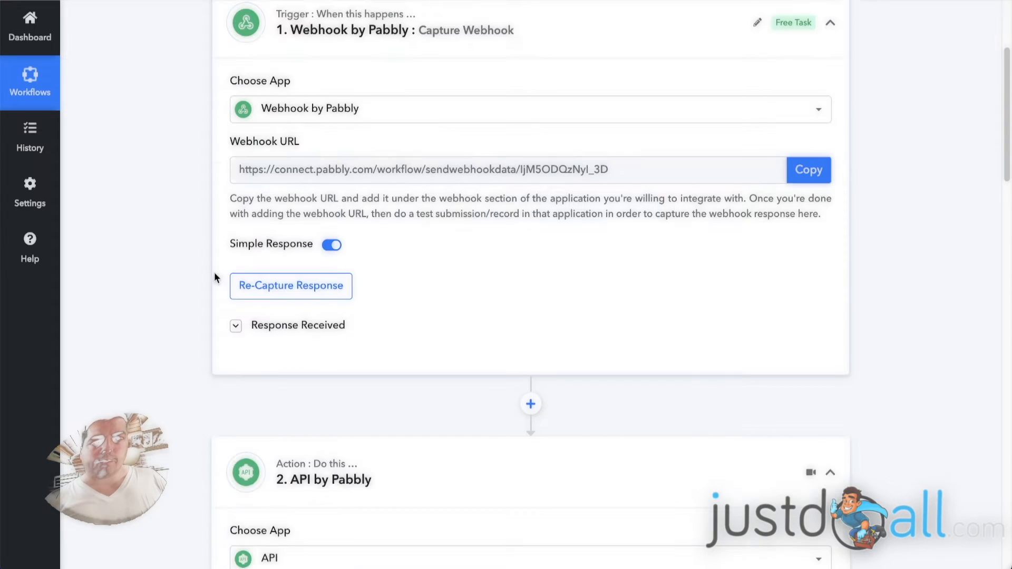
{"action": "left_click", "coordinate": [285, 329]}
{"action": "scroll", "coordinate": [181, 296], "scroll_direction": "down", "scroll_amount": 2}
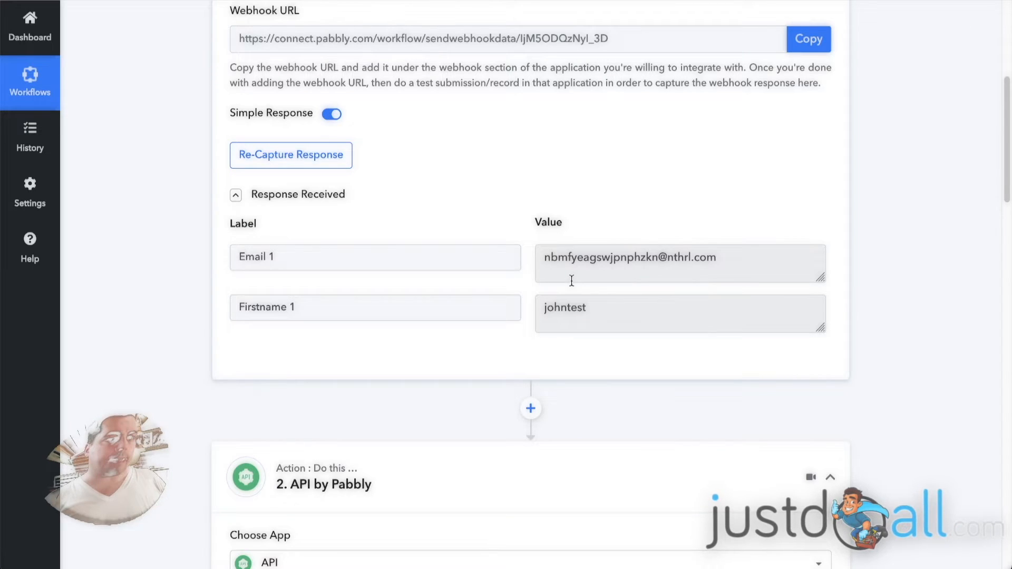
- Review the API action's parameters from cadastro_nome through taginternals, checking each label and its mapped value
{"action": "scroll", "coordinate": [193, 209], "scroll_direction": "down", "scroll_amount": 5}
{"action": "scroll", "coordinate": [193, 210], "scroll_direction": "down", "scroll_amount": 7}
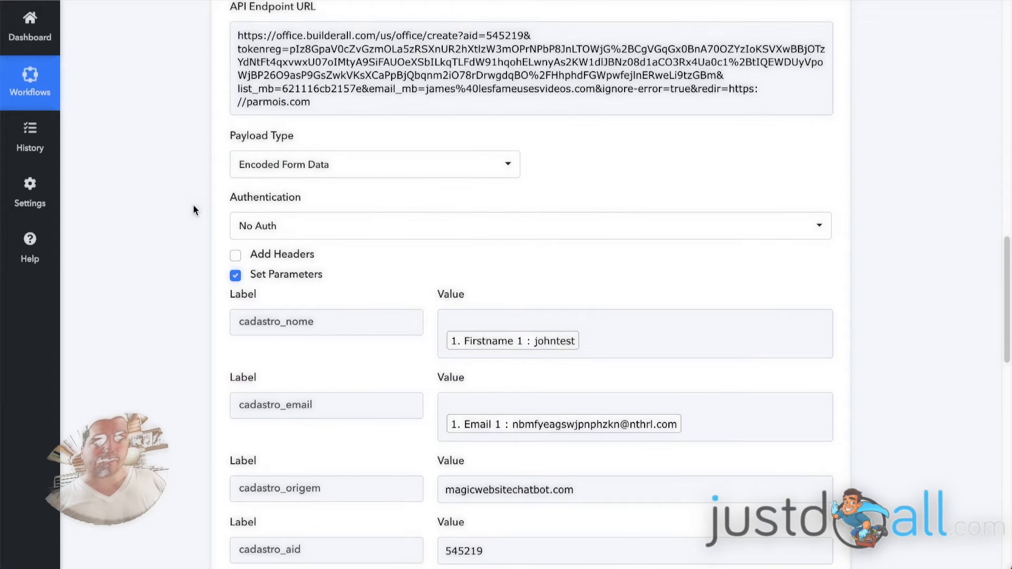
{"action": "scroll", "coordinate": [193, 205], "scroll_direction": "down", "scroll_amount": 2}
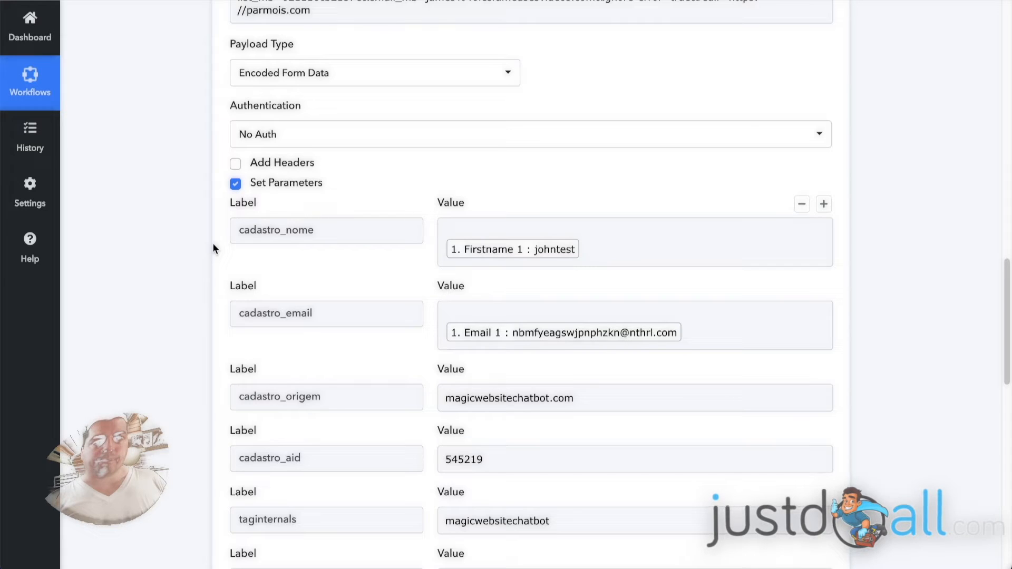
{"action": "scroll", "coordinate": [213, 243], "scroll_direction": "down", "scroll_amount": 3}
{"action": "left_click", "coordinate": [438, 102]}
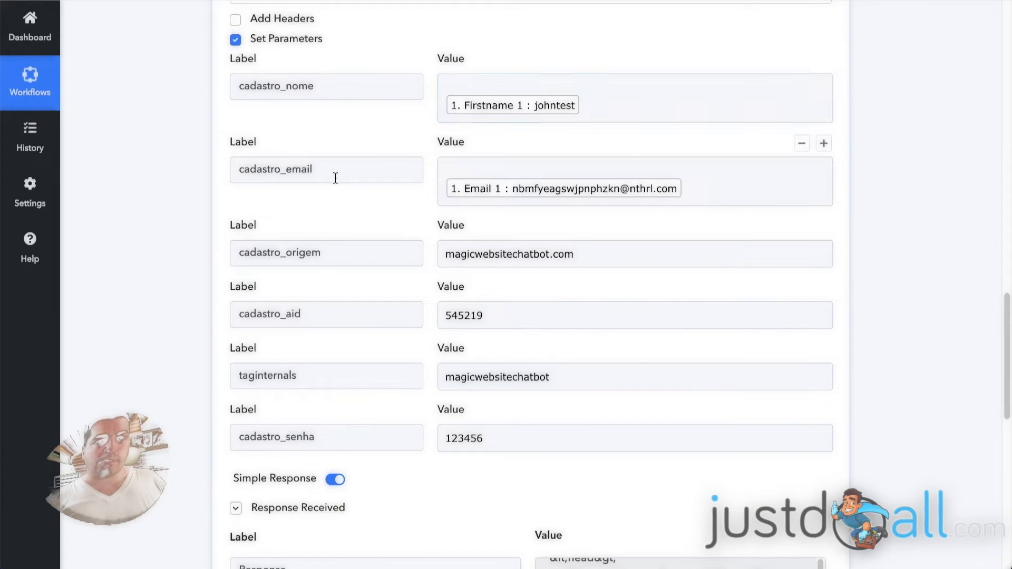
{"action": "scroll", "coordinate": [335, 178], "scroll_direction": "down", "scroll_amount": 1}
{"action": "left_click", "coordinate": [299, 307]}
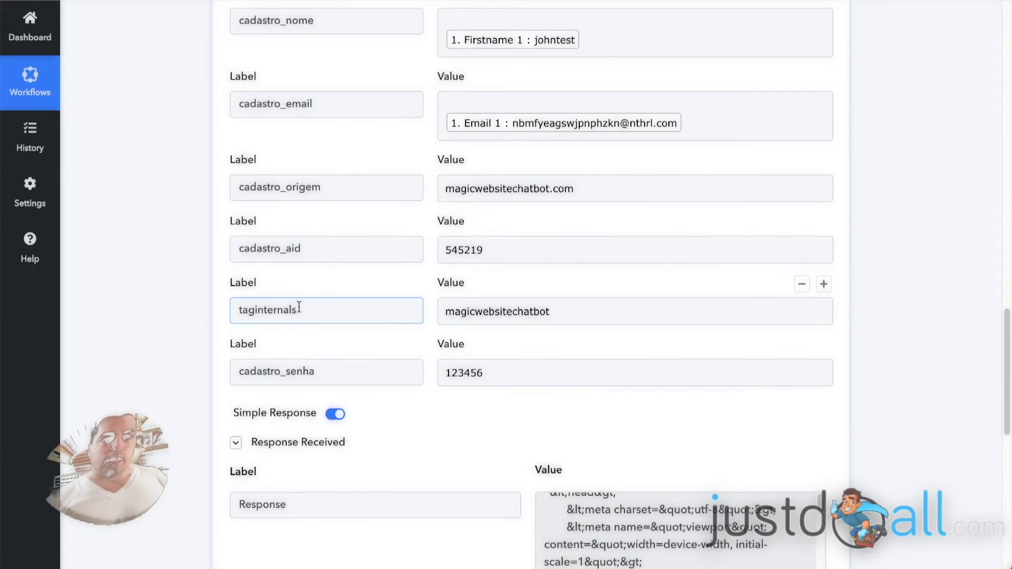
{"action": "left_click", "coordinate": [323, 337]}
{"action": "left_click", "coordinate": [242, 305]}
- Examine the label and value of the cadastro_senha parameter, which sets the new account's password
{"action": "left_click", "coordinate": [305, 372]}
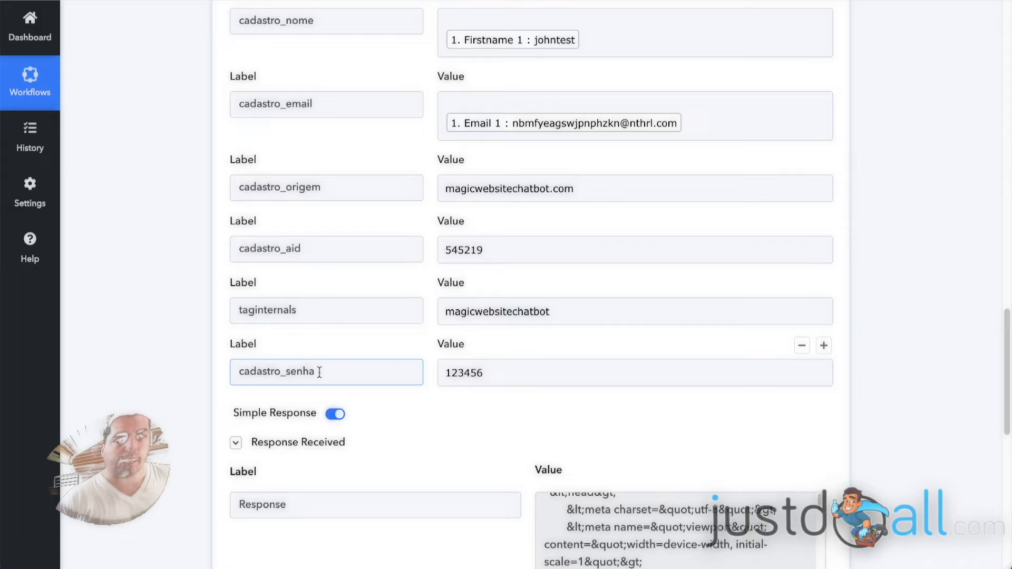
{"action": "left_click", "coordinate": [487, 368]}
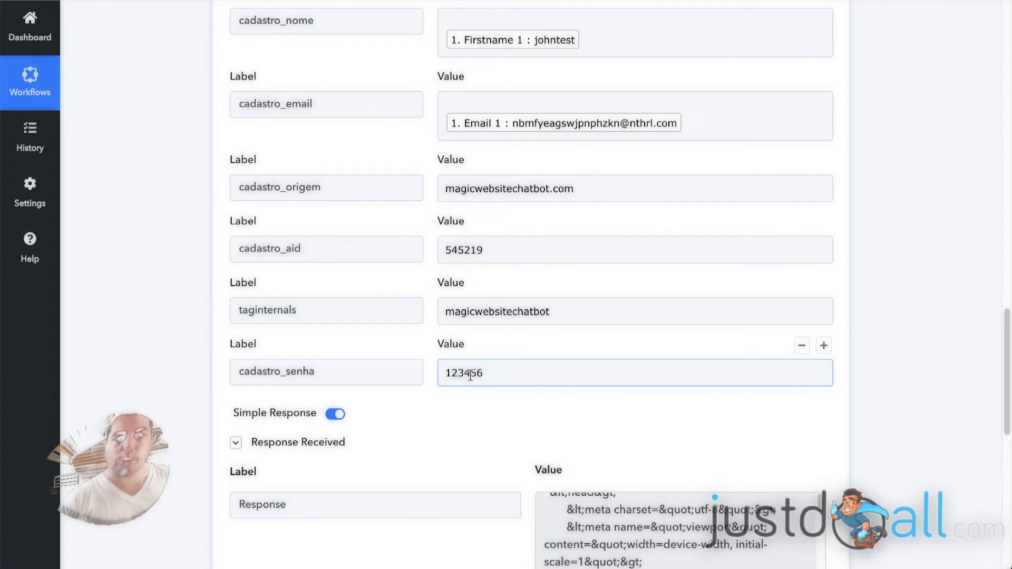
{"action": "left_click", "coordinate": [173, 318]}
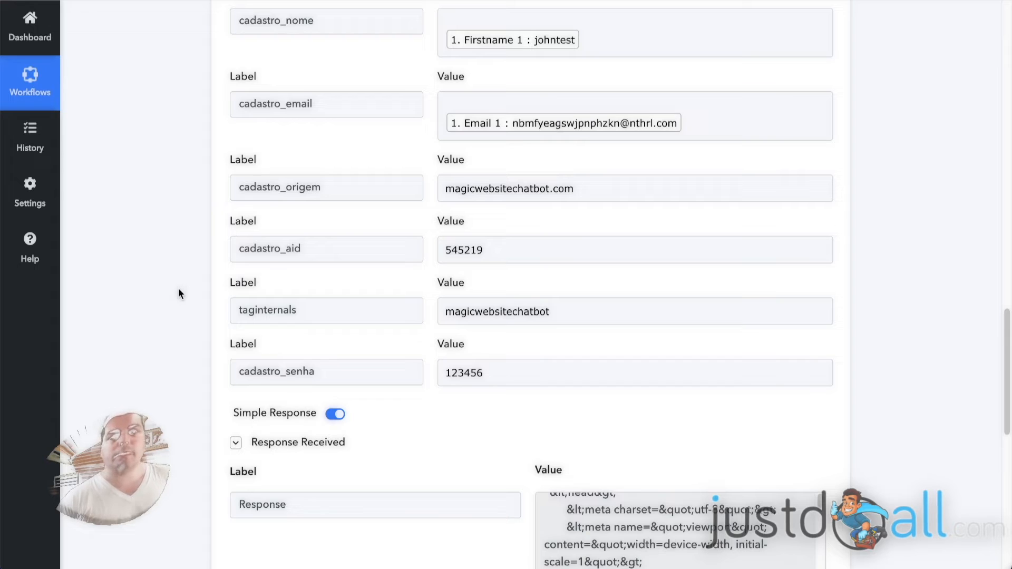
{"action": "left_click", "coordinate": [494, 375]}
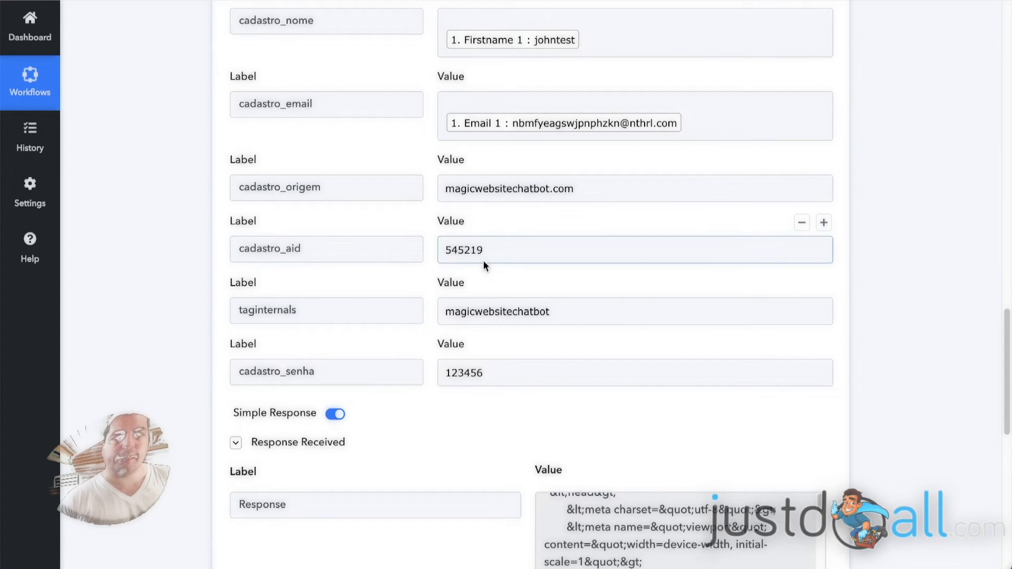
- Look over the API endpoint URL, payload type and authentication again, along with the full parameter list and response section
{"action": "scroll", "coordinate": [185, 245], "scroll_direction": "up", "scroll_amount": 6}
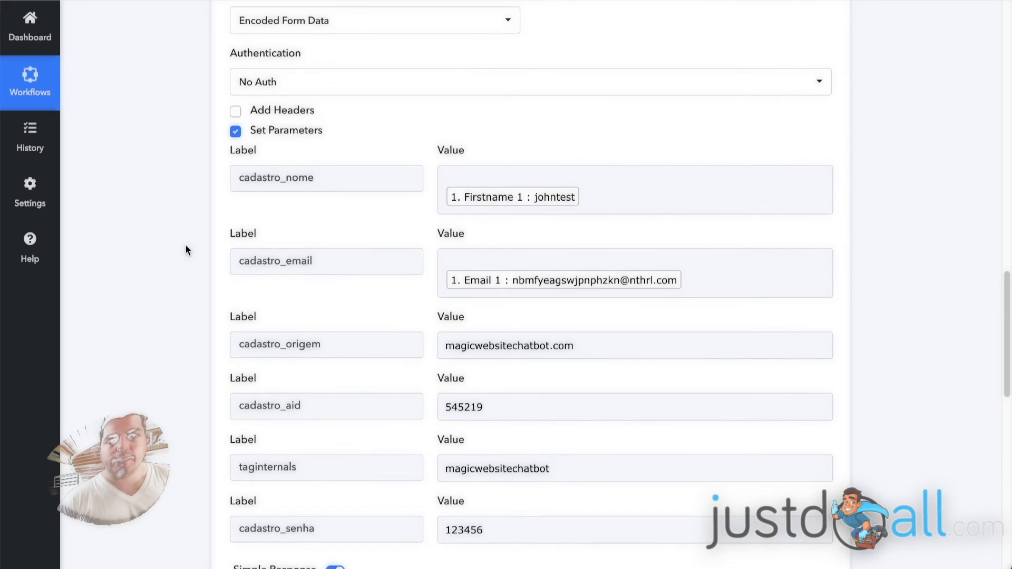
{"action": "scroll", "coordinate": [188, 249], "scroll_direction": "up", "scroll_amount": 1}
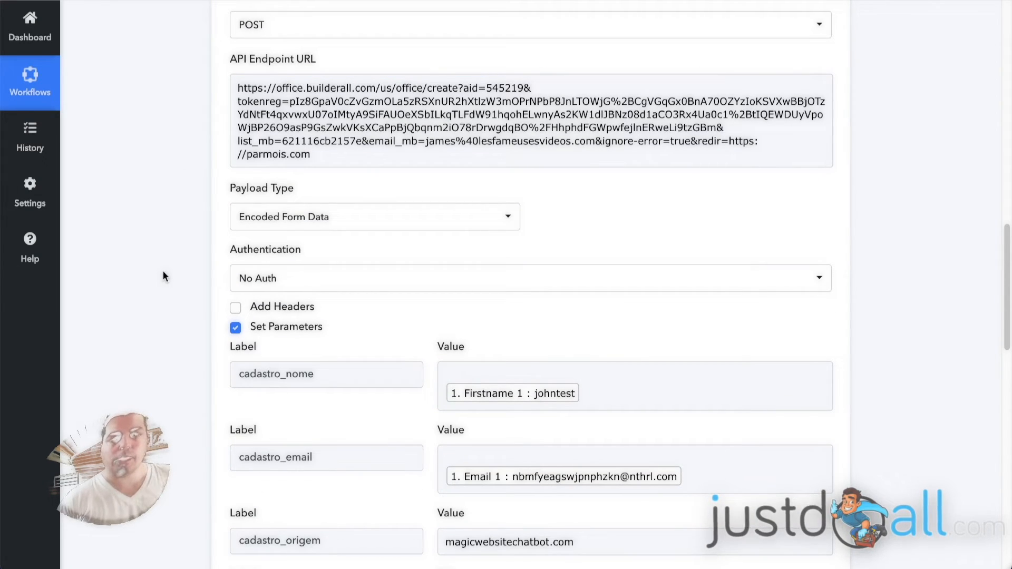
{"action": "scroll", "coordinate": [184, 130], "scroll_direction": "down", "scroll_amount": 1}
{"action": "scroll", "coordinate": [187, 125], "scroll_direction": "down", "scroll_amount": 4}
{"action": "scroll", "coordinate": [194, 122], "scroll_direction": "down", "scroll_amount": 11}
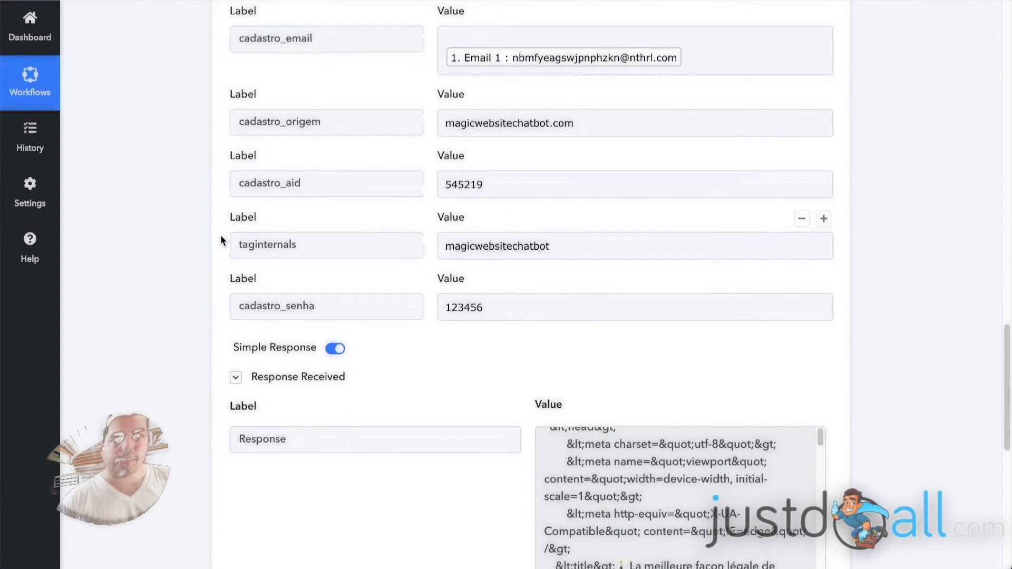
- Collapse the API by Pabbly action and view the trigger's captured response above it
{"action": "scroll", "coordinate": [221, 240], "scroll_direction": "up", "scroll_amount": 18}
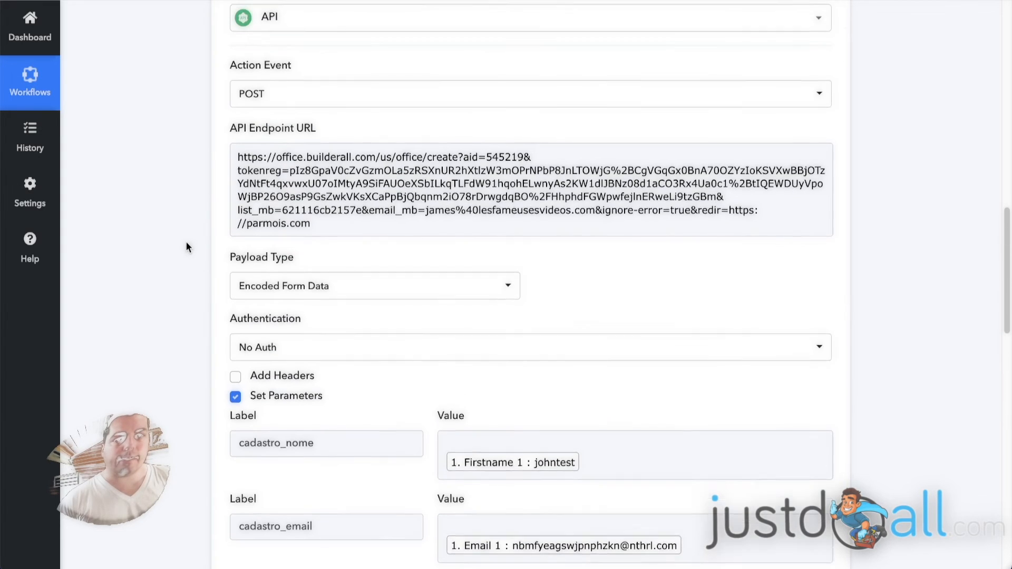
{"action": "scroll", "coordinate": [185, 247], "scroll_direction": "up", "scroll_amount": 5}
{"action": "left_click", "coordinate": [361, 80]}
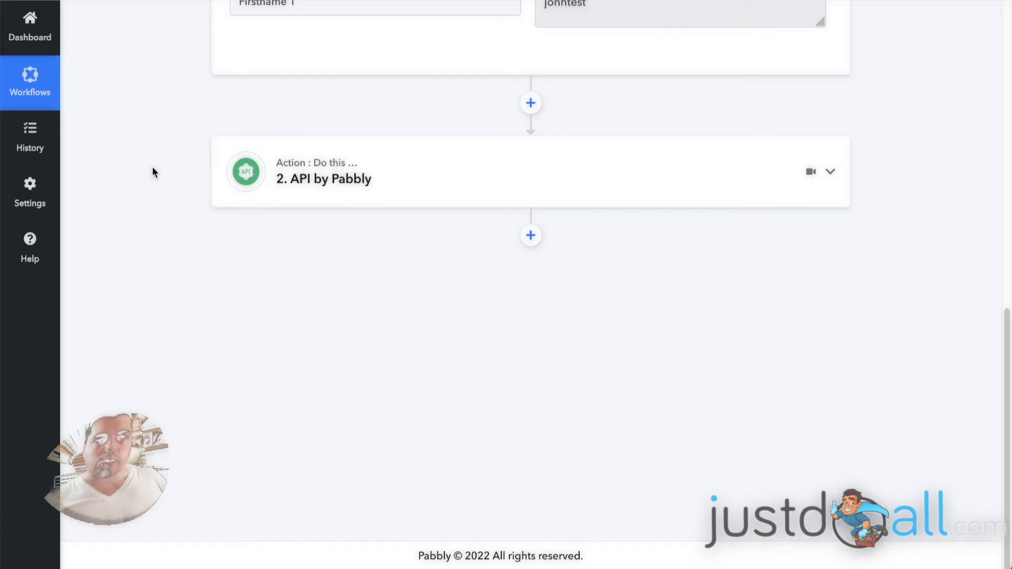
{"action": "scroll", "coordinate": [176, 177], "scroll_direction": "up", "scroll_amount": 10}
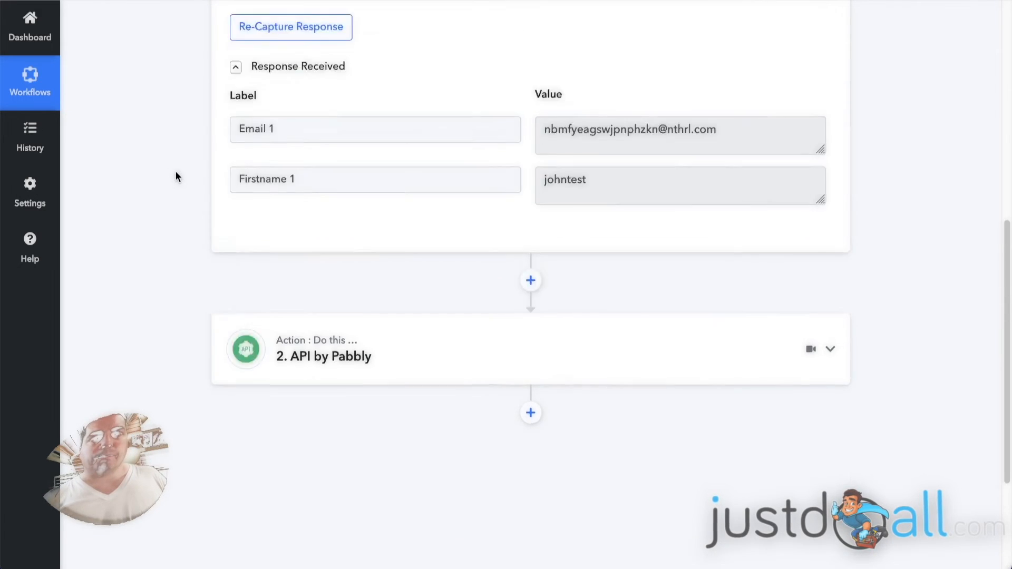
- Switch back to the SiteBot flow and view the Send data to Webhook step with its neighbouring messages
{"action": "left_click", "coordinate": [611, 196]}
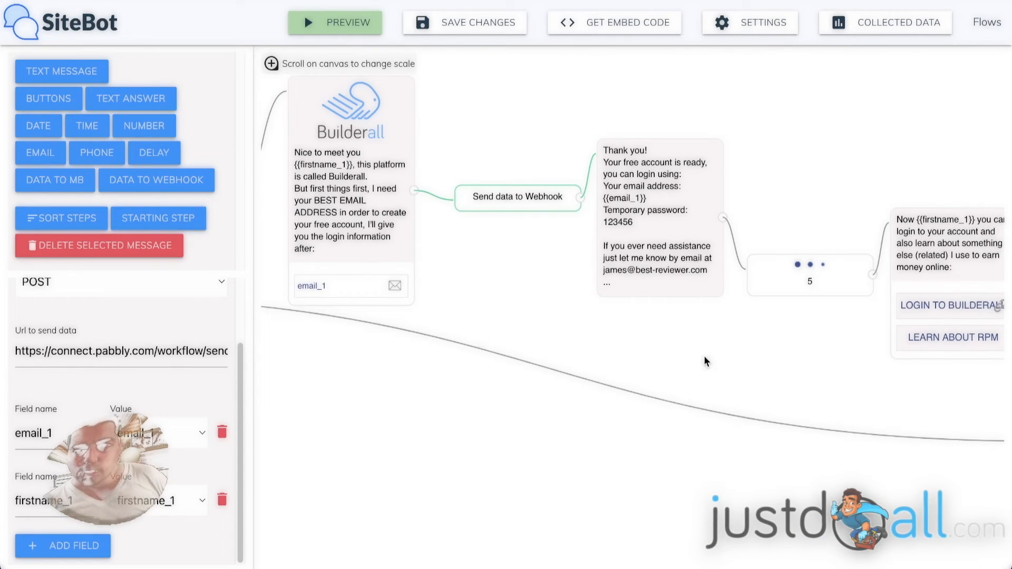
{"action": "scroll", "coordinate": [500, 213], "scroll_direction": "down", "scroll_amount": 1}
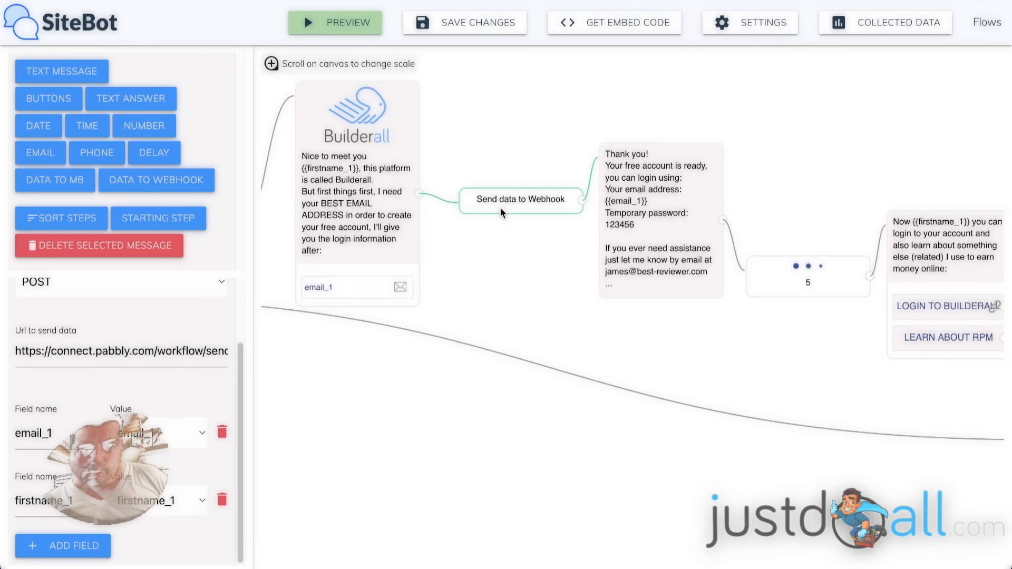